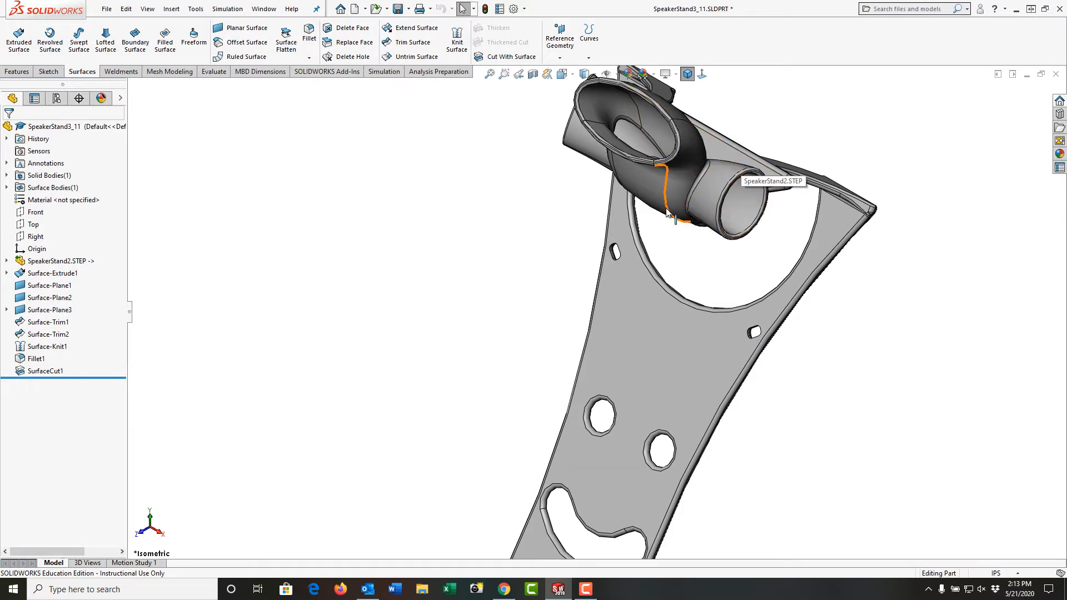
Create a section view through the Right plane and zoom into the cross-section of the upper bracket.
click(32, 237)
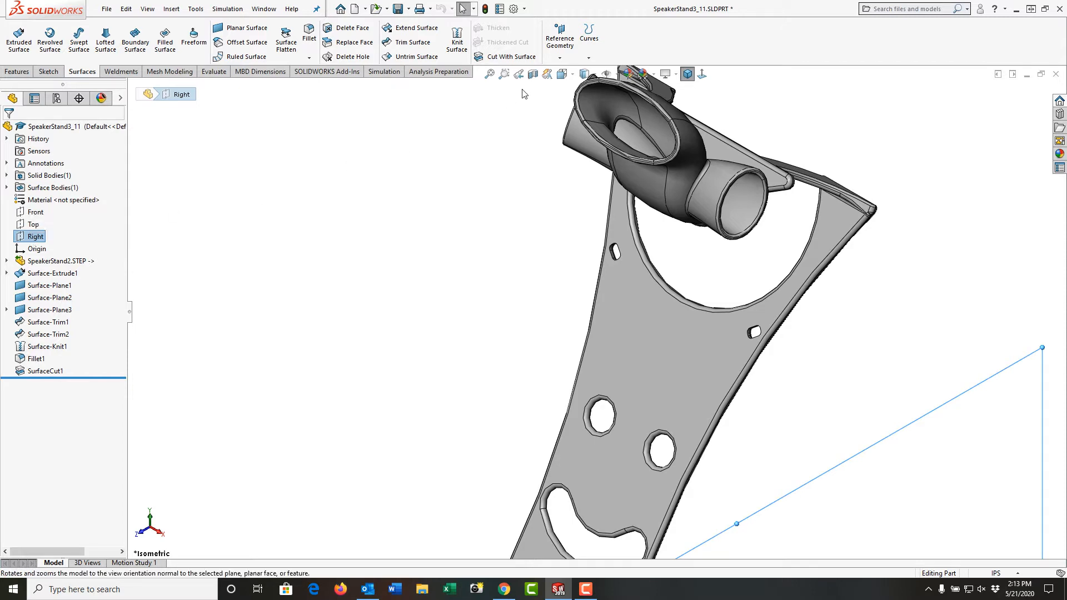
click(533, 74)
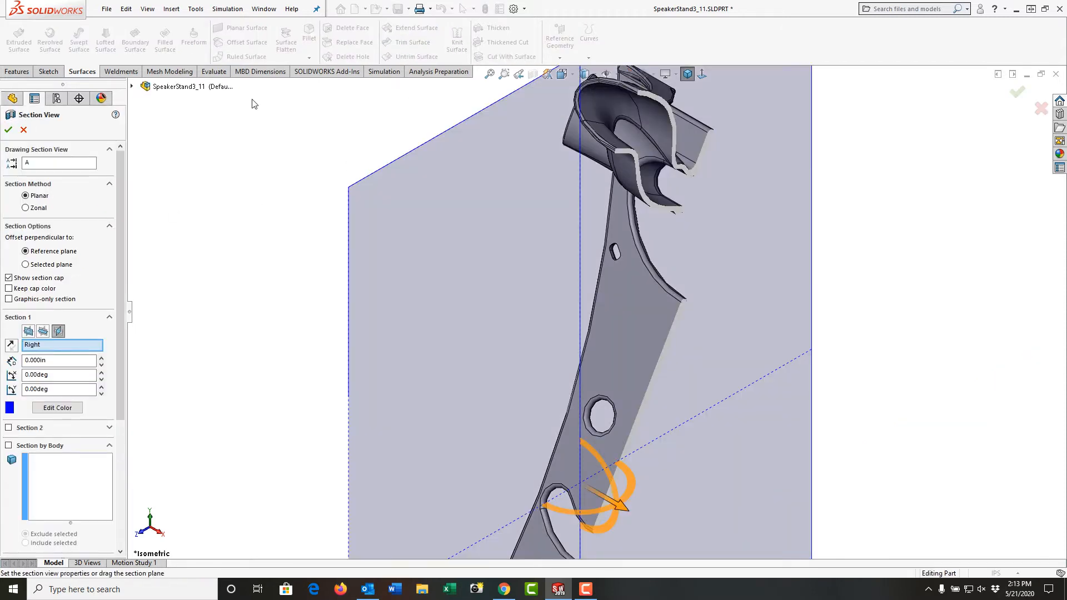
click(22, 129)
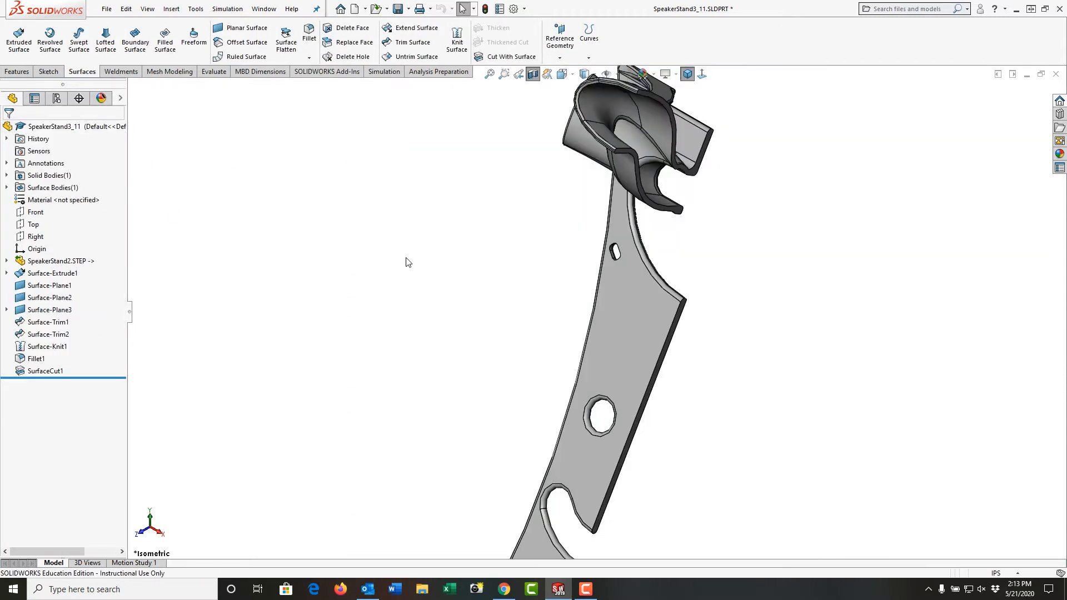
middle_drag(447, 143, 719, 310)
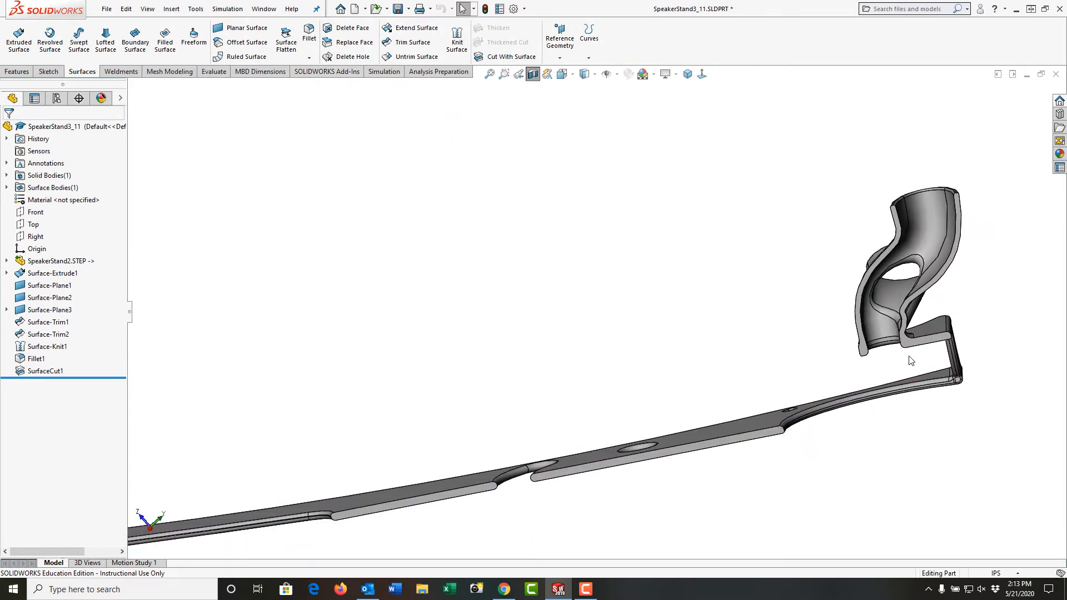
scroll(910, 361, down, 5)
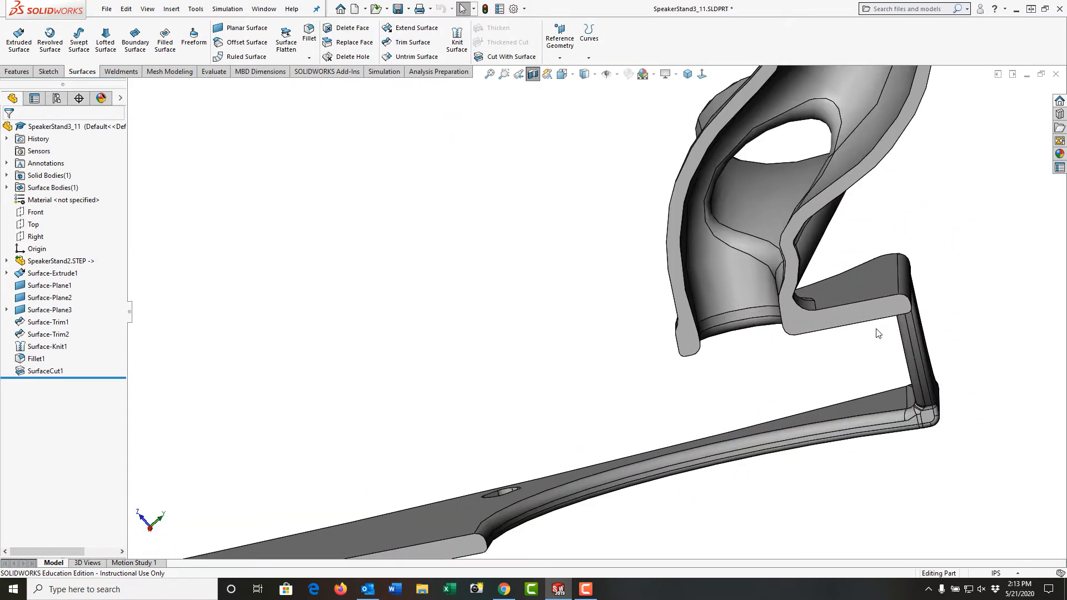
scroll(846, 332, down, 3)
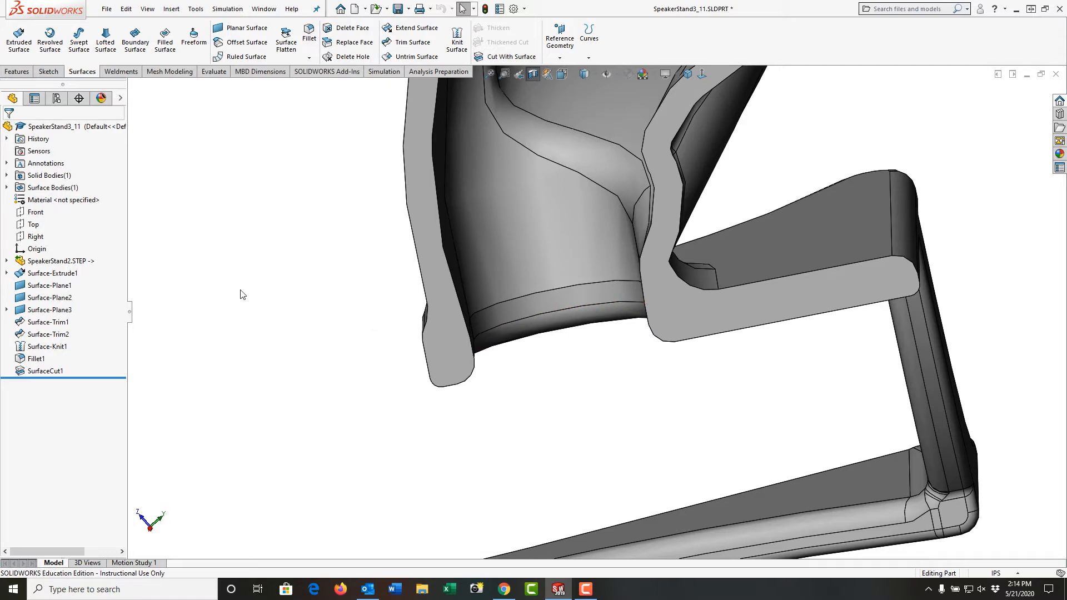
Open a new sketch on the Right plane and create intersection curves from two faces of the bracket.
click(35, 237)
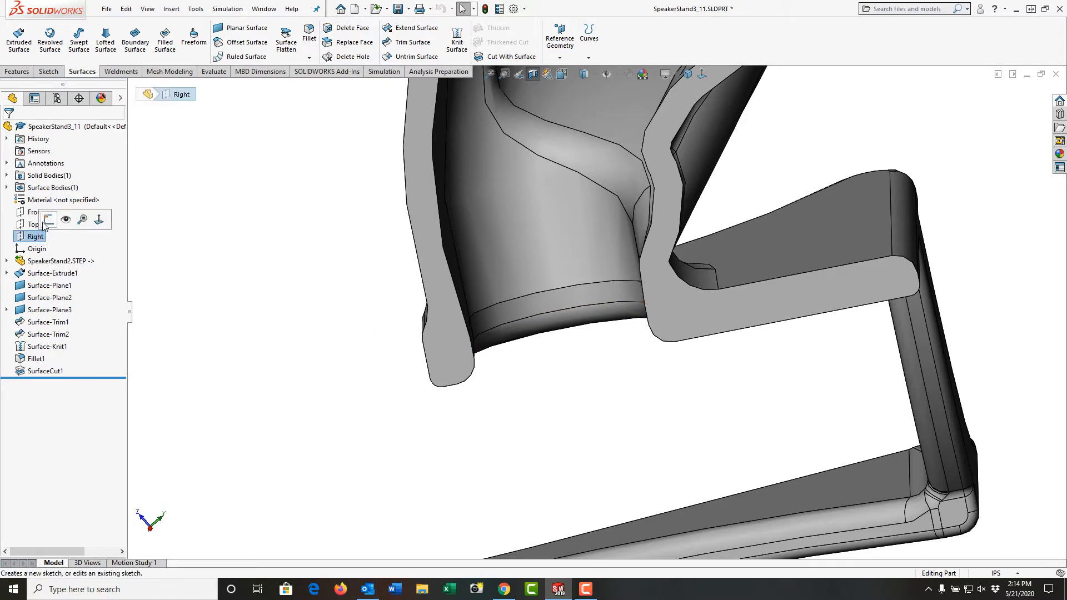
click(48, 222)
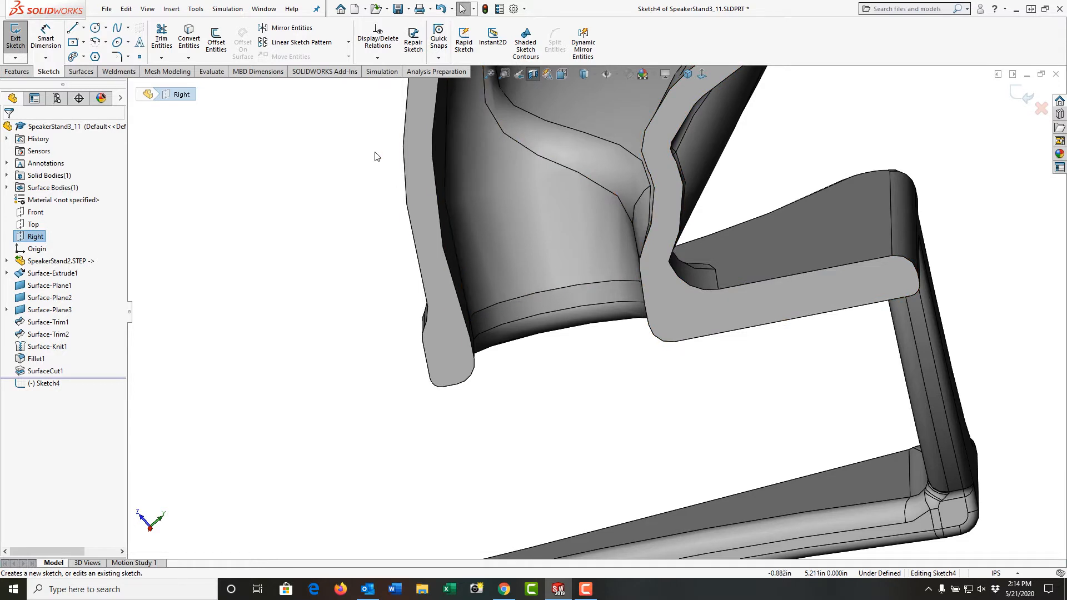
click(193, 59)
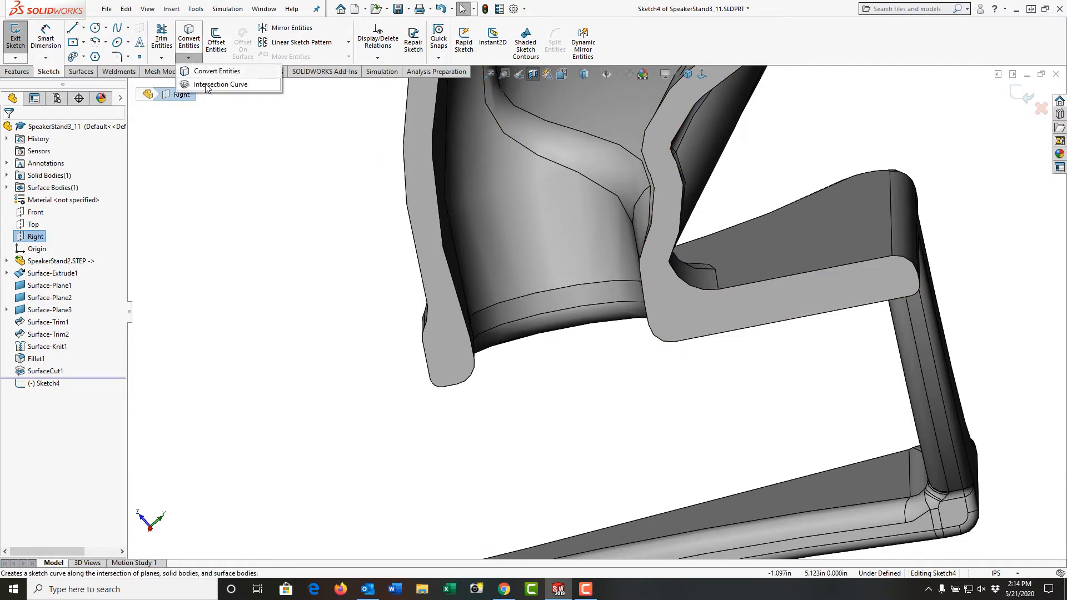
click(799, 256)
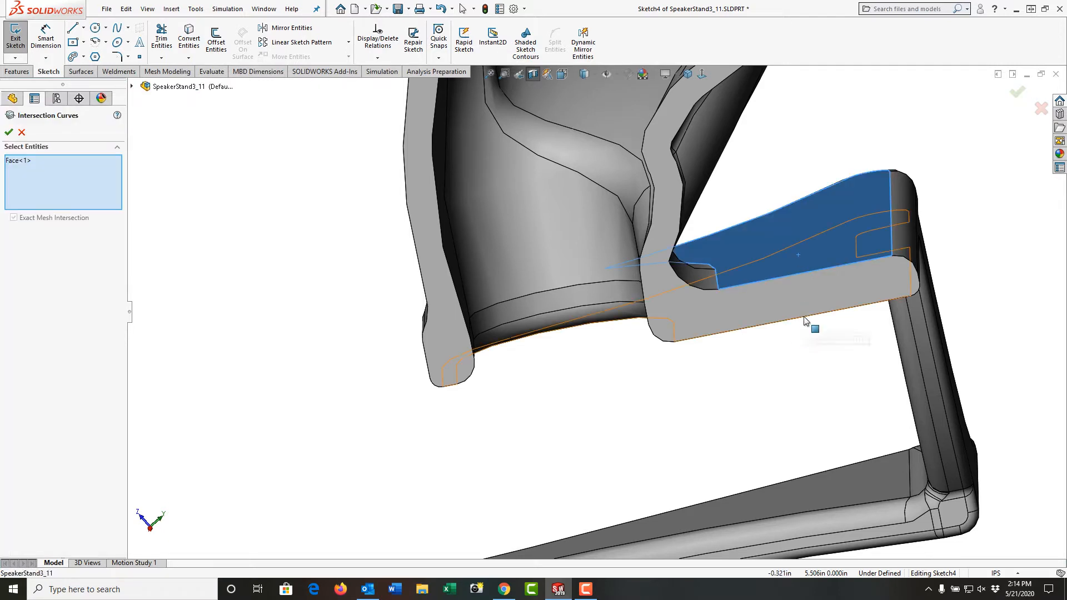
click(804, 321)
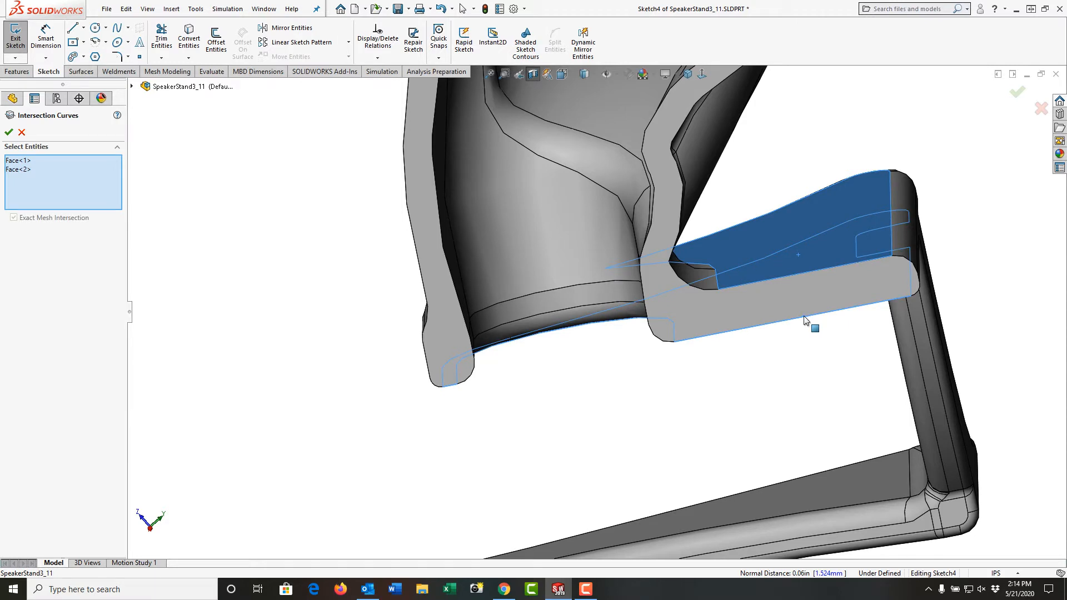
click(9, 133)
click(10, 133)
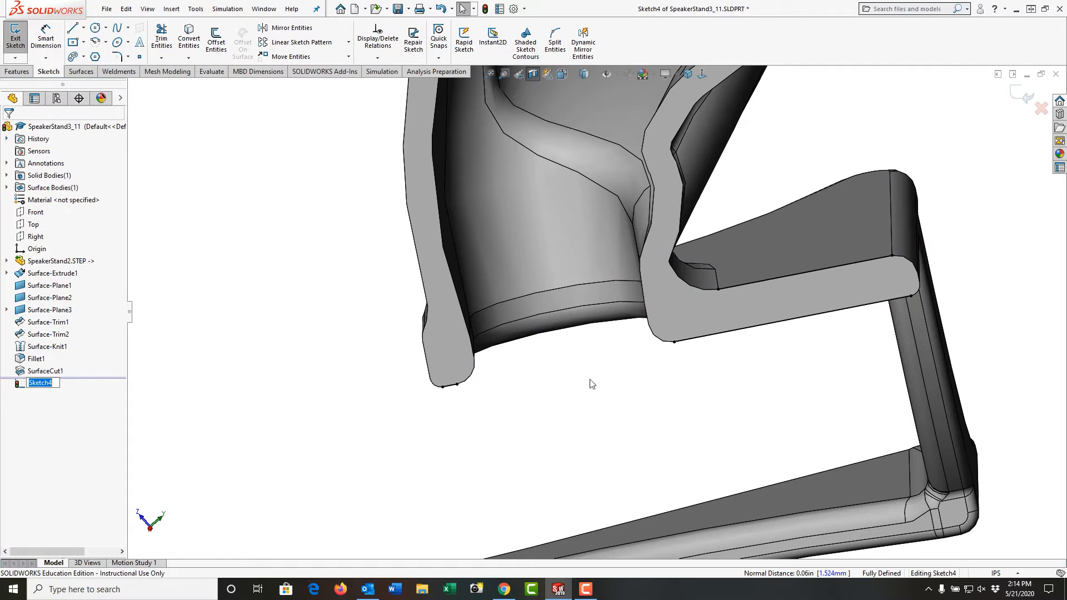
Inspect the intersection curve segments along the bracket's section profile.
click(737, 332)
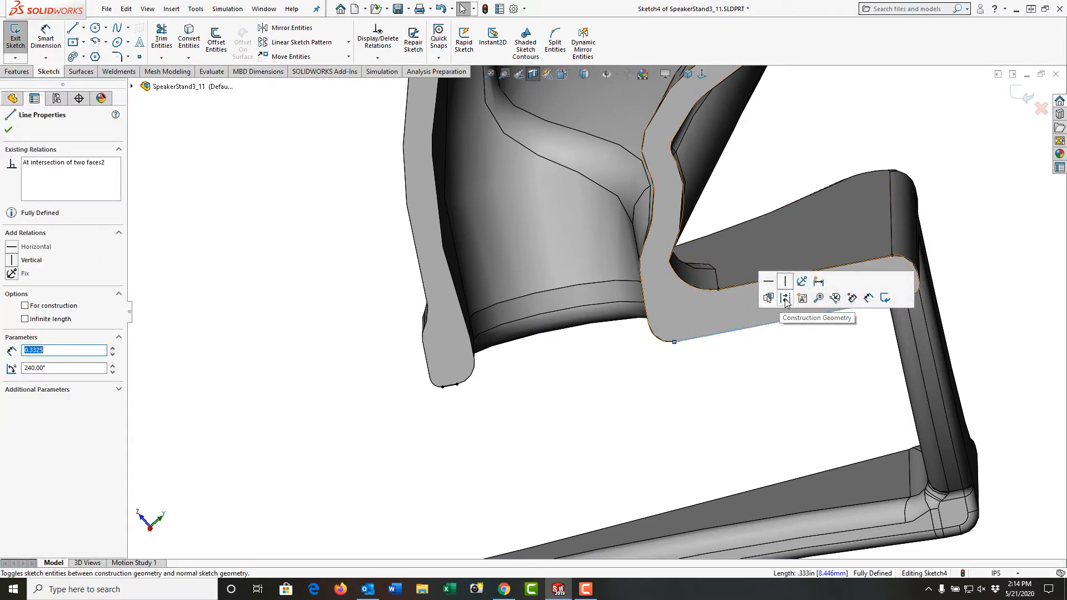
key(Escape)
click(764, 281)
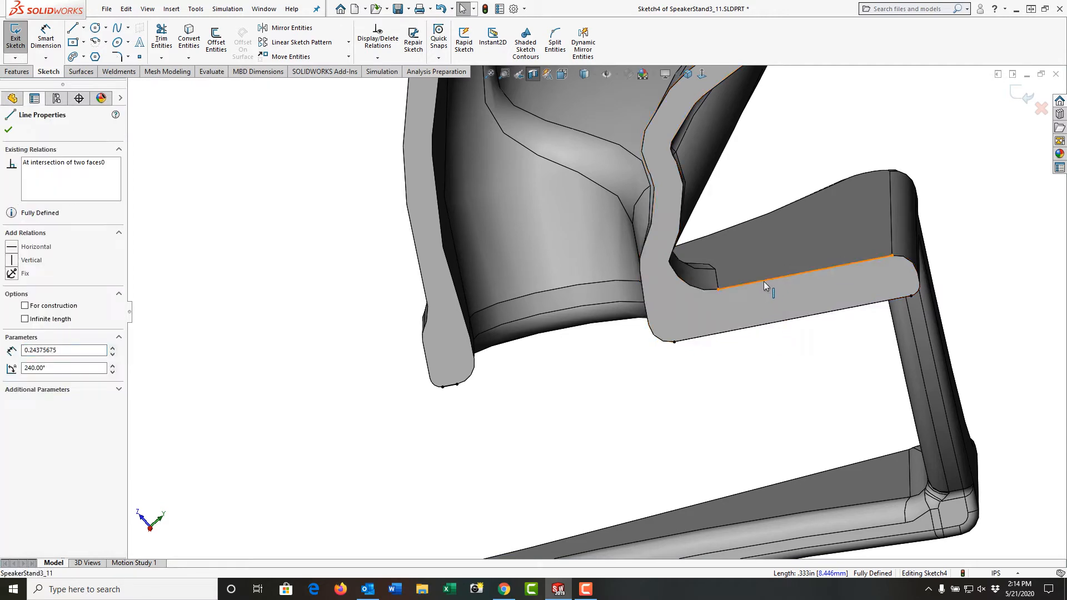
click(719, 397)
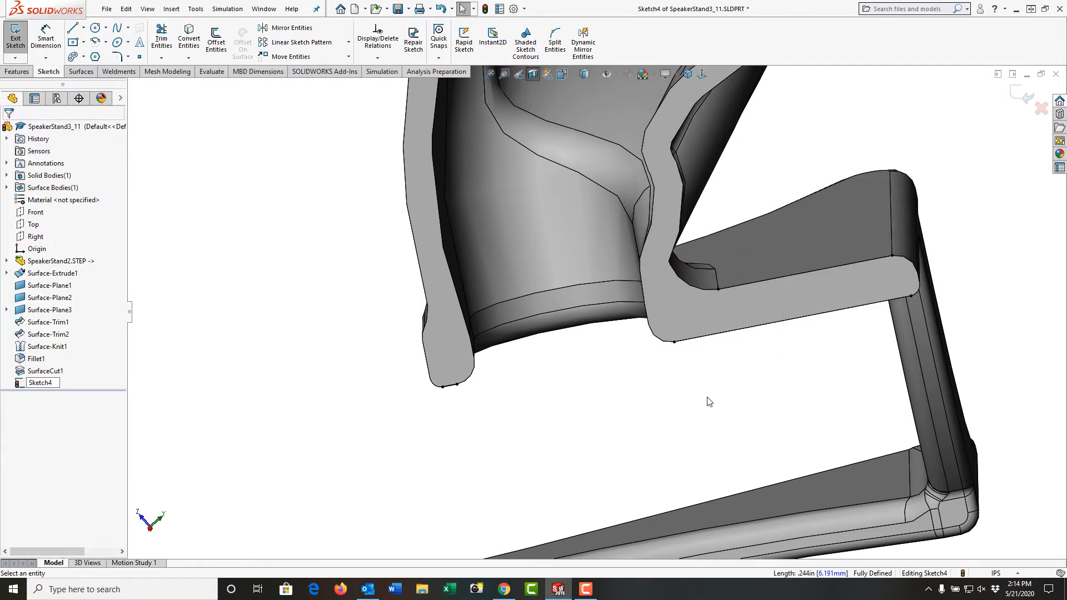
mouse_move(709, 401)
middle_down()
mouse_move(710, 362)
mouse_move(722, 450)
middle_up()
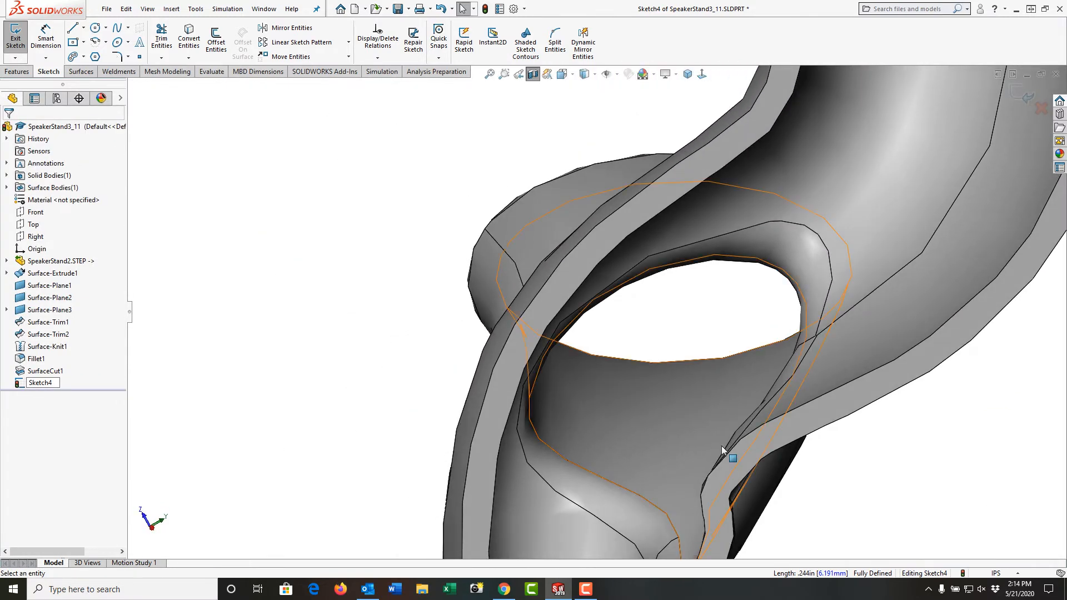
scroll(723, 451, up, 6)
scroll(669, 429, down, 5)
scroll(594, 402, down, 2)
middle_drag(569, 411, 573, 392)
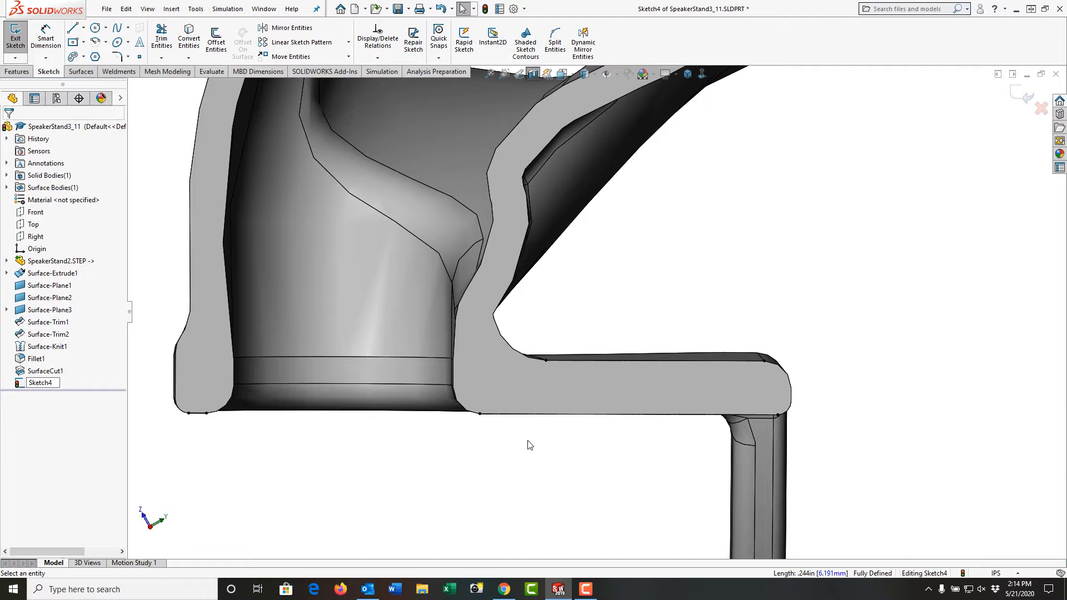
click(203, 415)
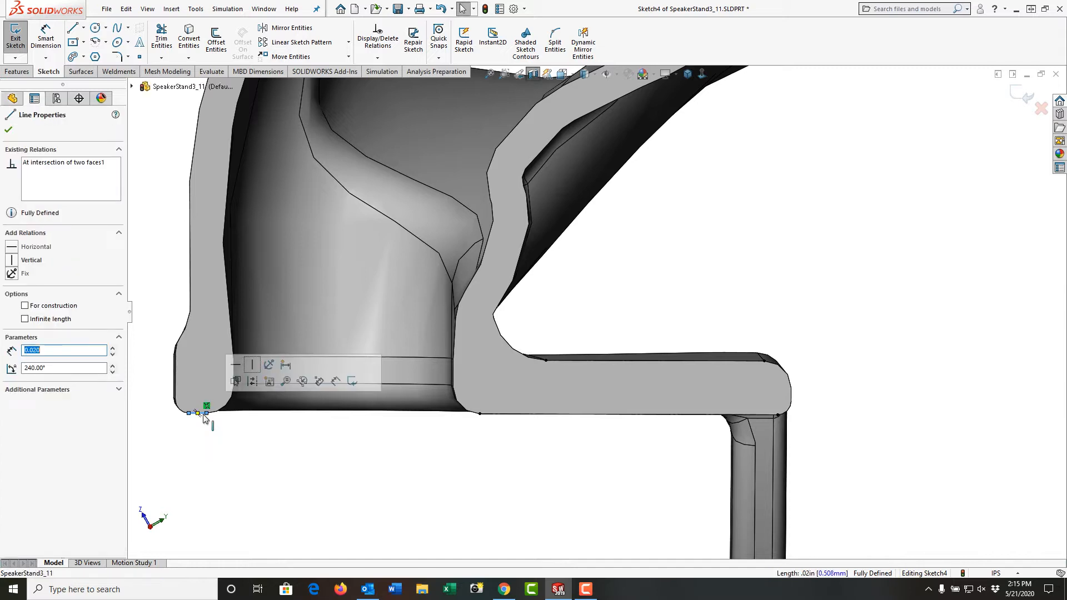
key(Escape)
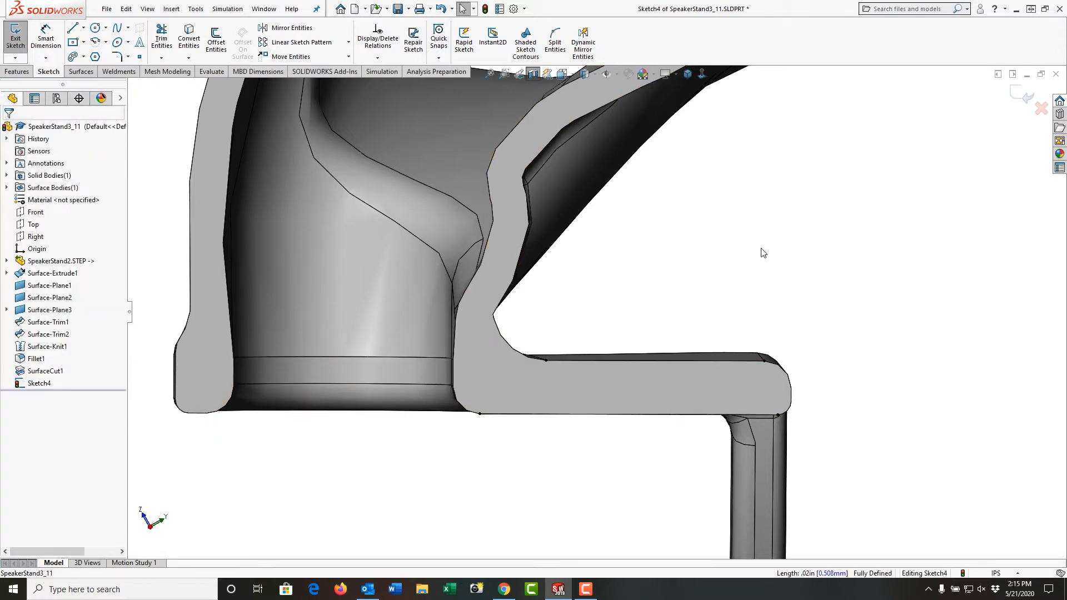
Sketch a line about 0.13 in long, a tangent arc of about 0.016 in radius, and a line about 0.09 in long.
right_drag(764, 253, 726, 251)
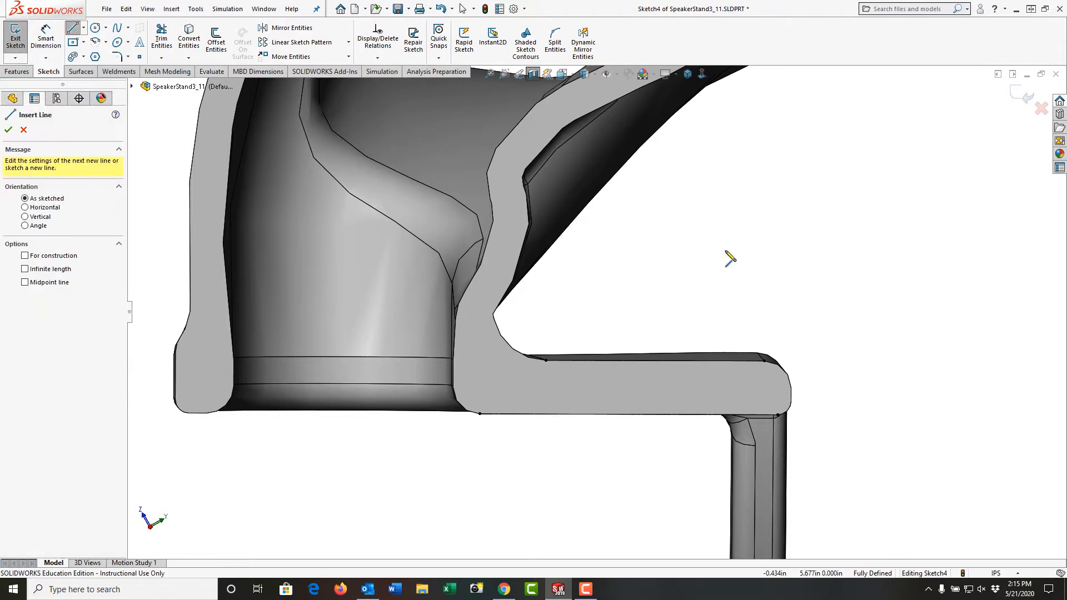
click(626, 316)
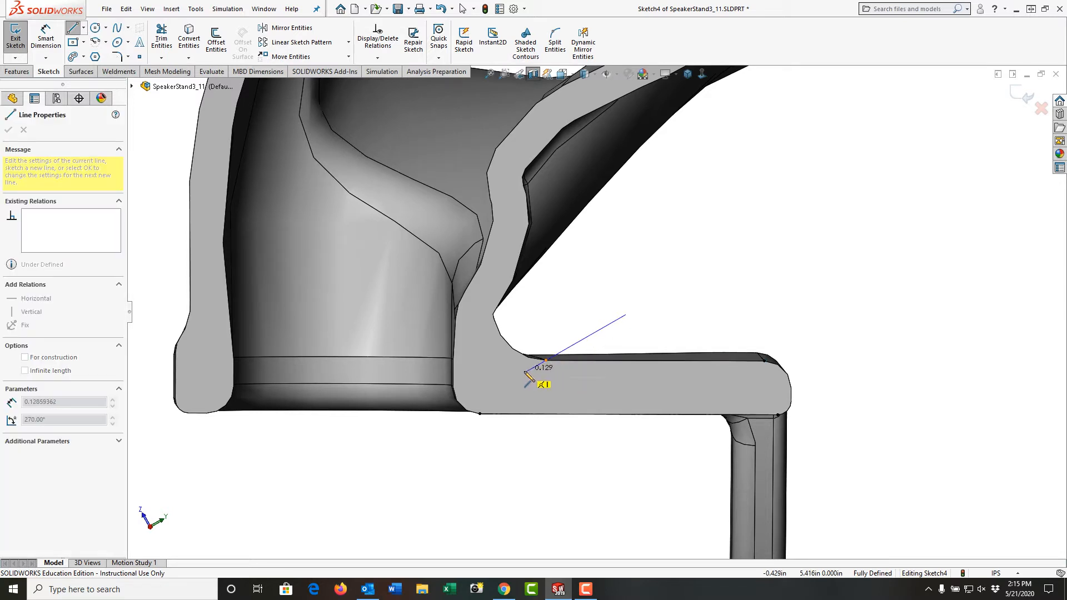
click(525, 373)
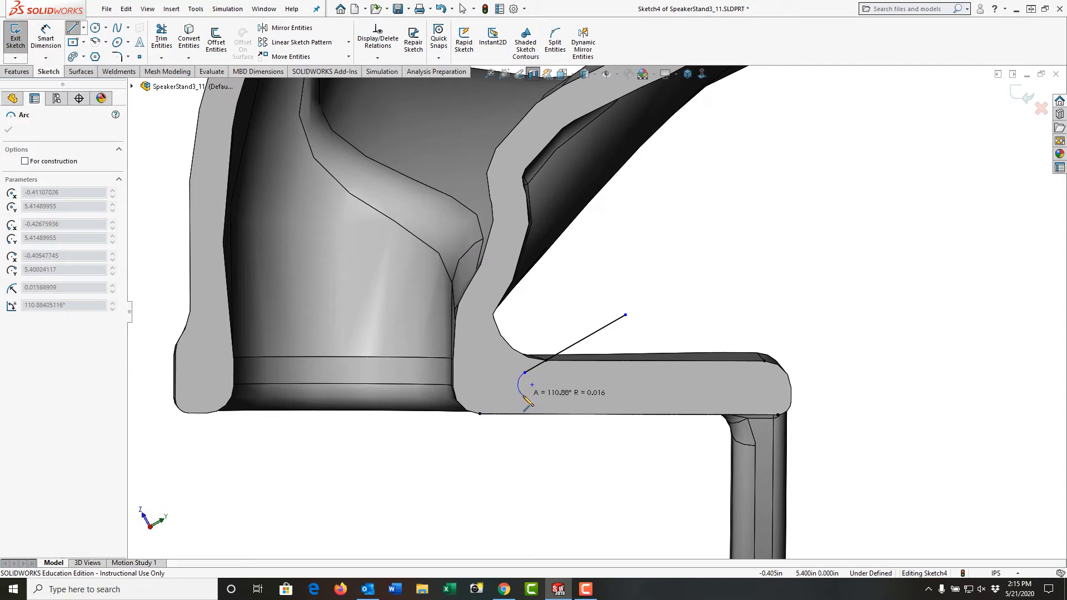
click(527, 396)
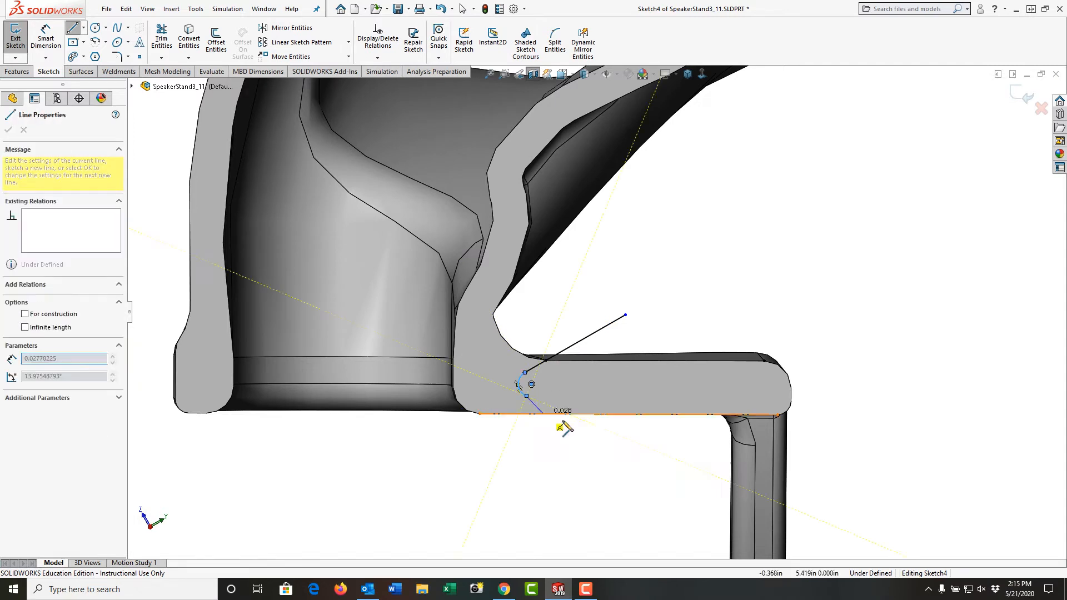
double_click(598, 427)
key(Escape)
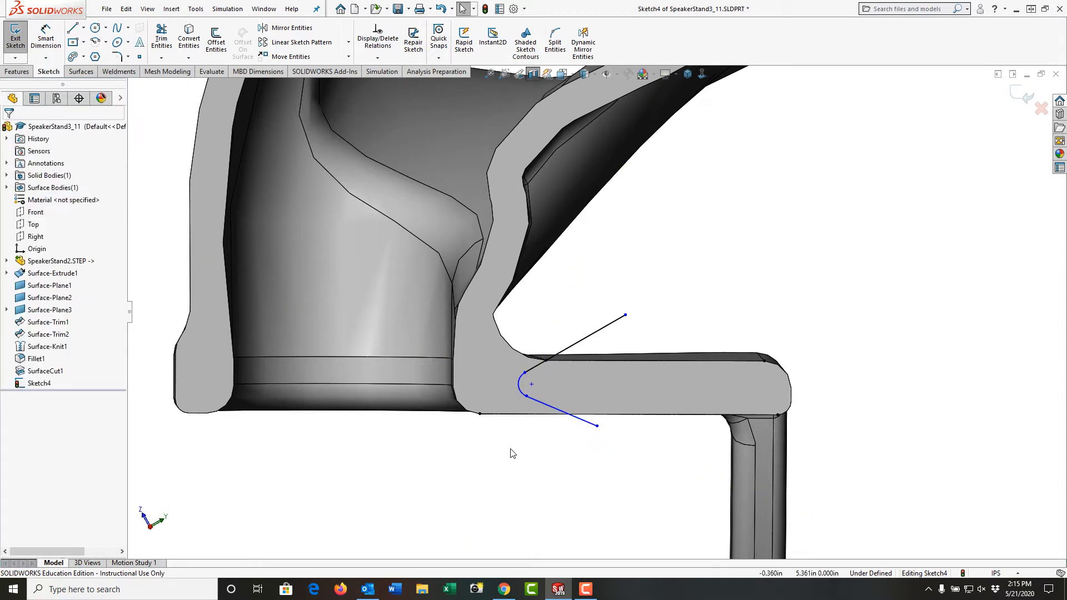
Drag the arc and the end line's endpoint to reshape the curl below the bracket's lower edge.
click(532, 386)
drag(526, 397, 536, 392)
click(502, 479)
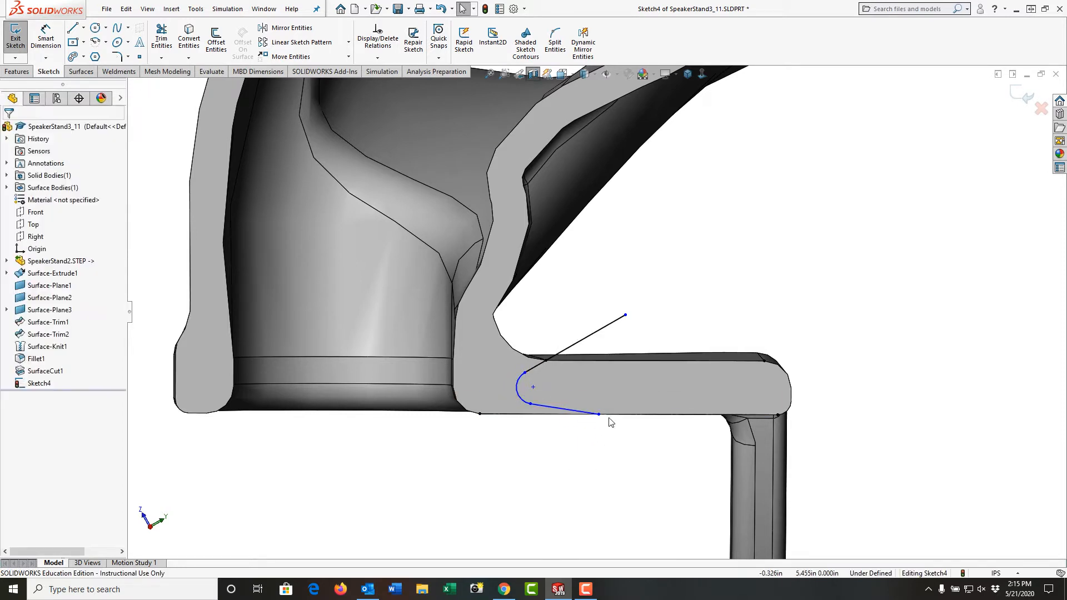
mouse_move(601, 424)
mouse_down()
mouse_move(607, 443)
mouse_move(602, 434)
mouse_up()
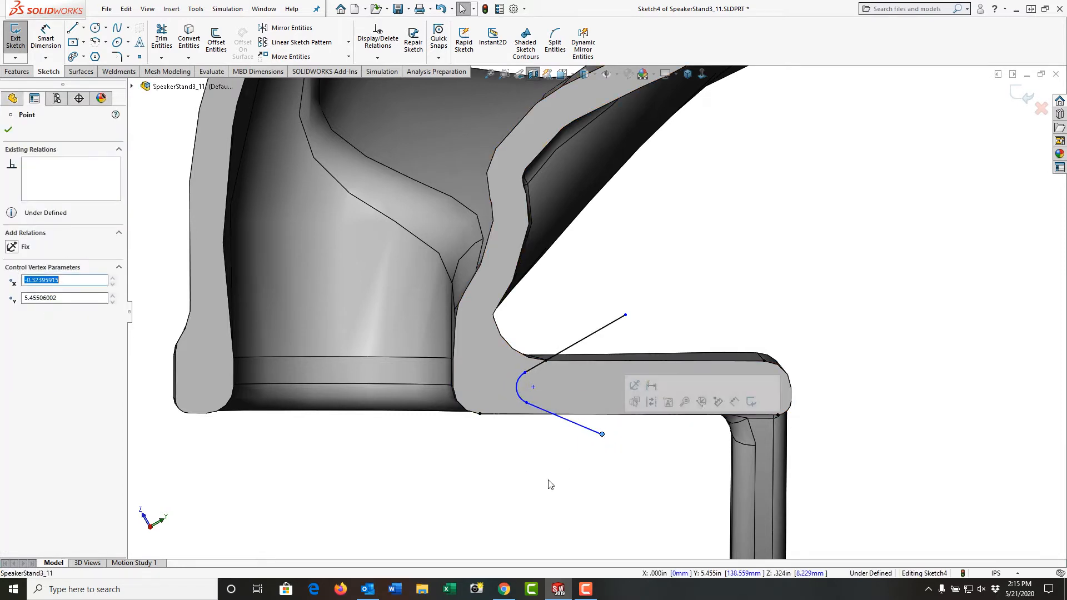
click(546, 484)
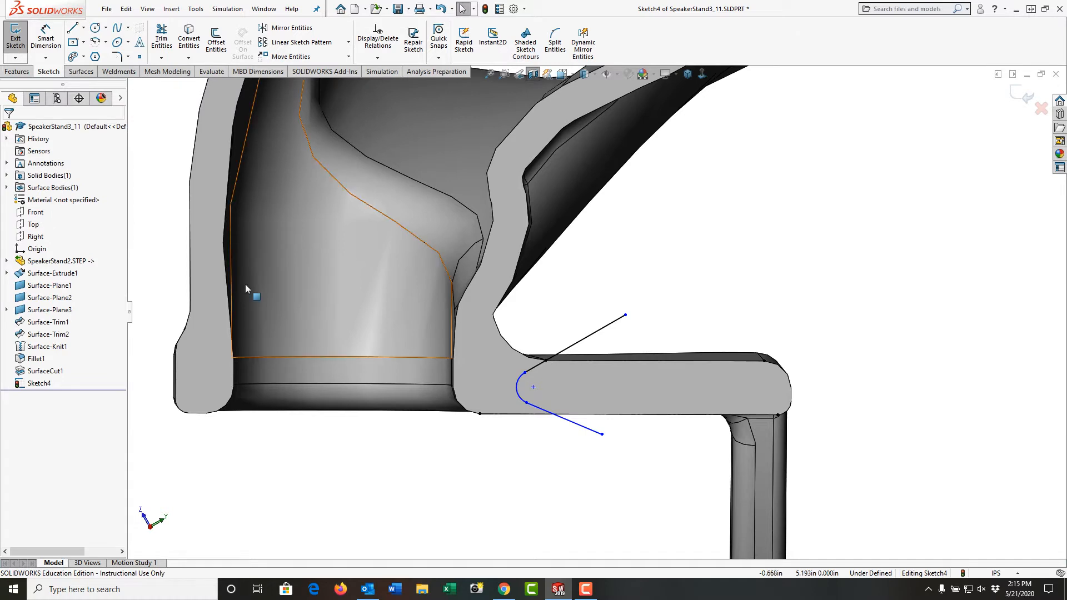
Draw a horizontal centerline about 0.11 in long starting from the arc's center.
click(84, 27)
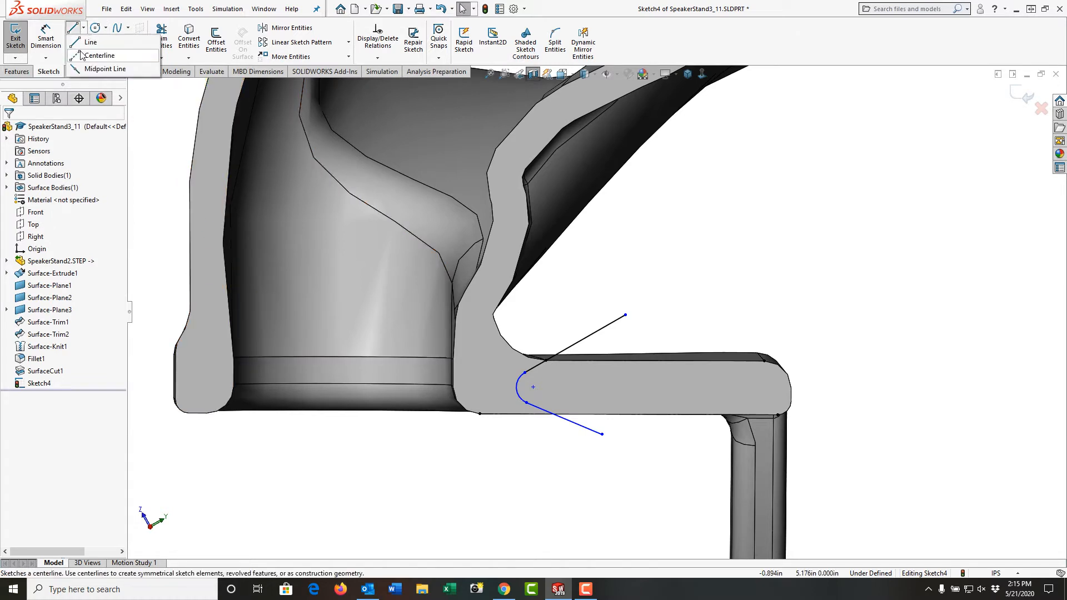
click(97, 55)
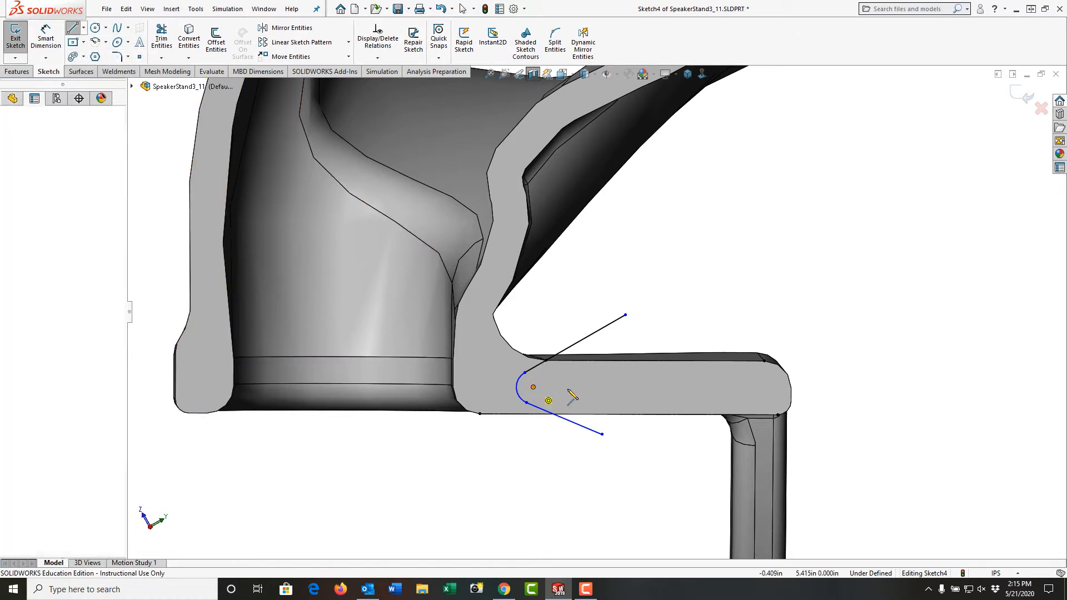
click(533, 387)
click(635, 385)
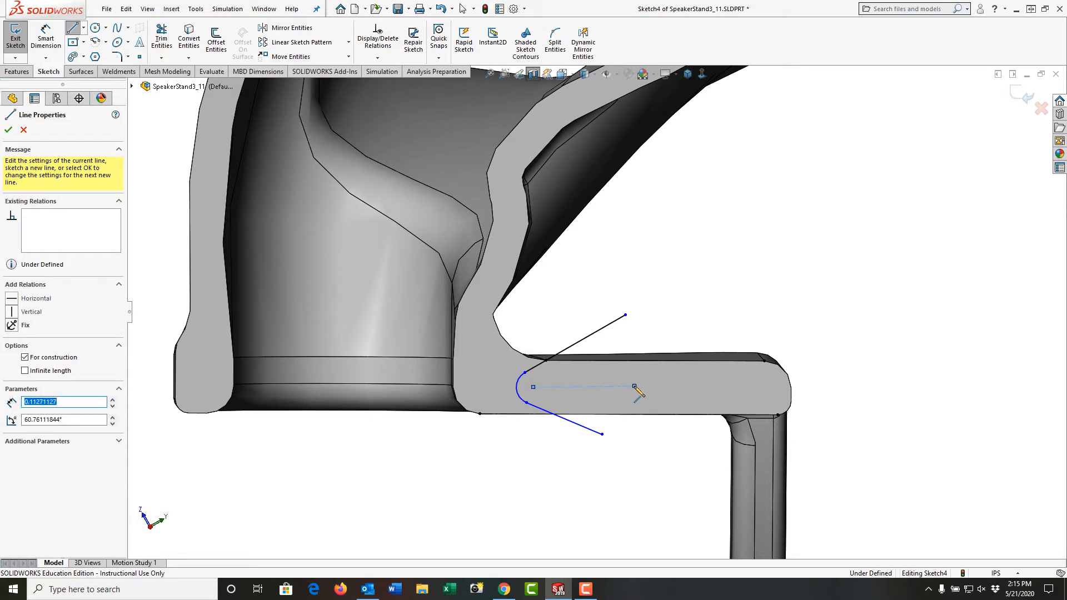
key(Escape)
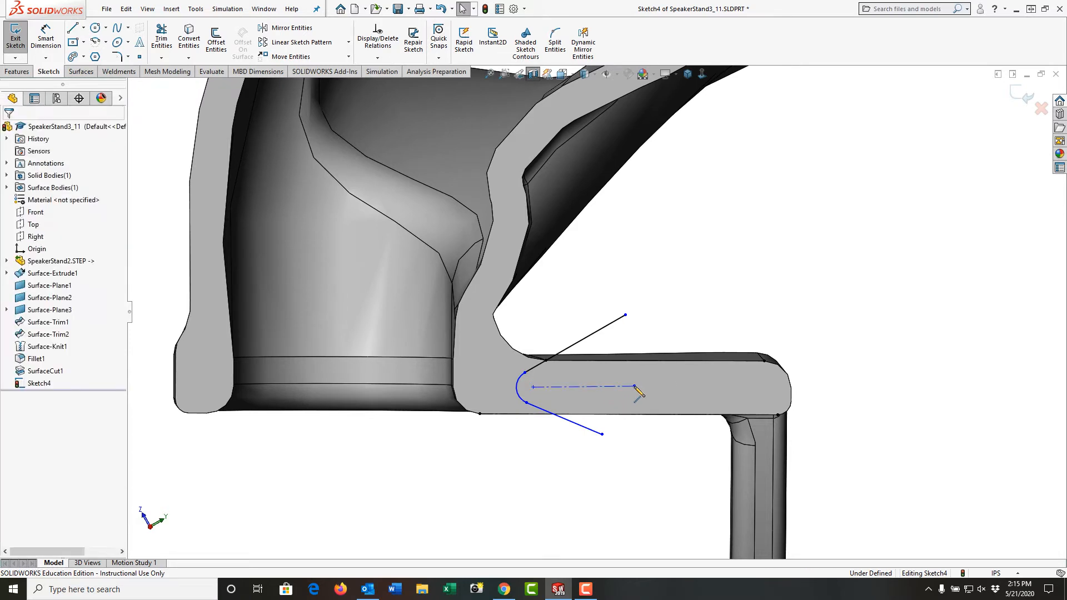
Make the centerline parallel to the bracket's upper and lower edge lines.
click(614, 367)
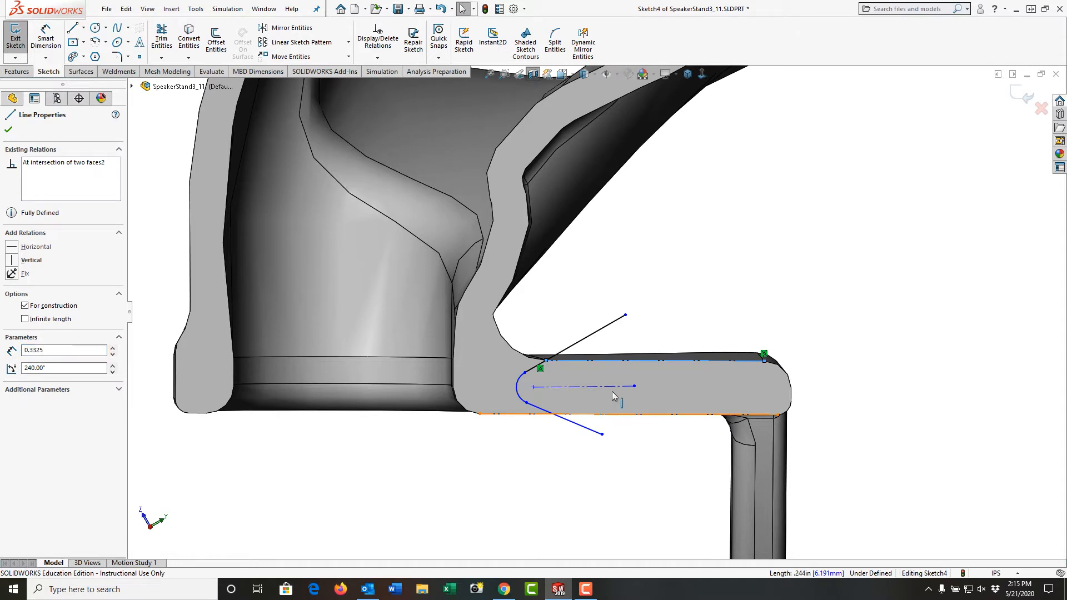
ctrl+click(614, 395)
ctrl+click(611, 387)
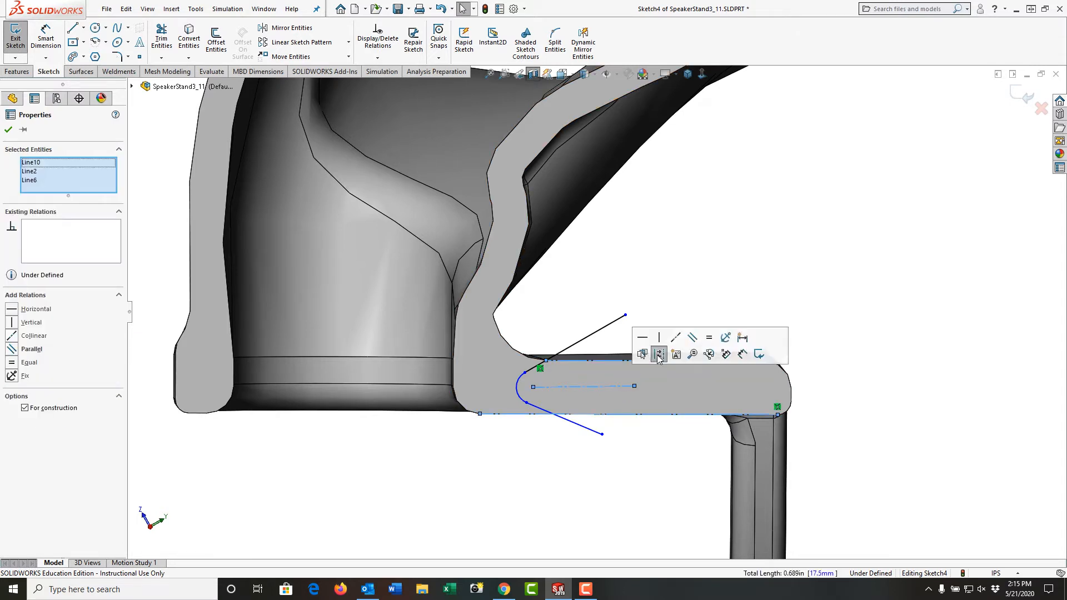
click(695, 340)
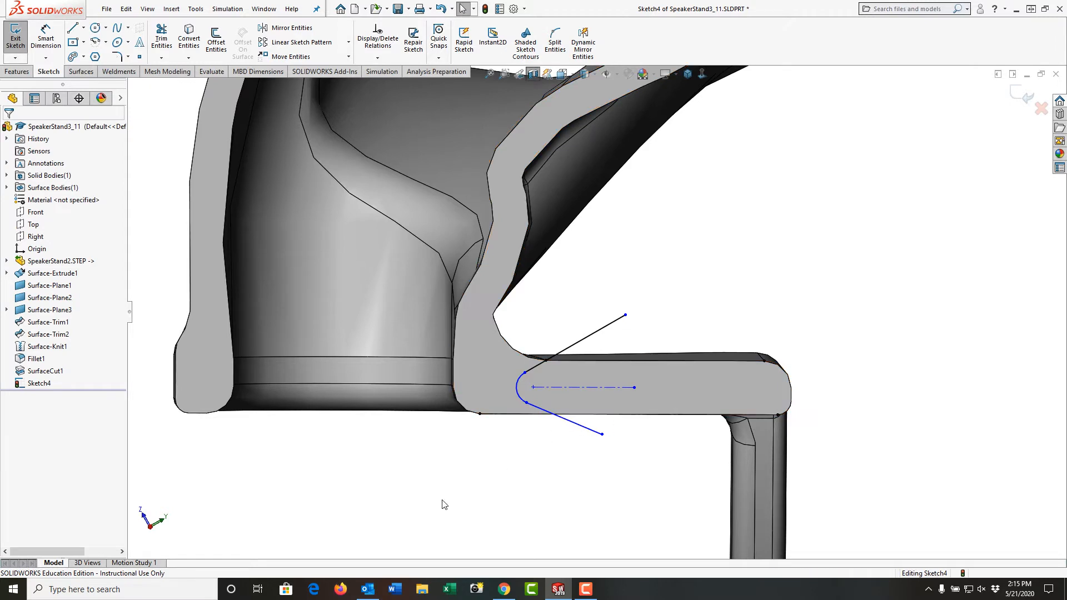
Dimension the curl's arc radius to 0.02 in.
right_drag(442, 503, 442, 459)
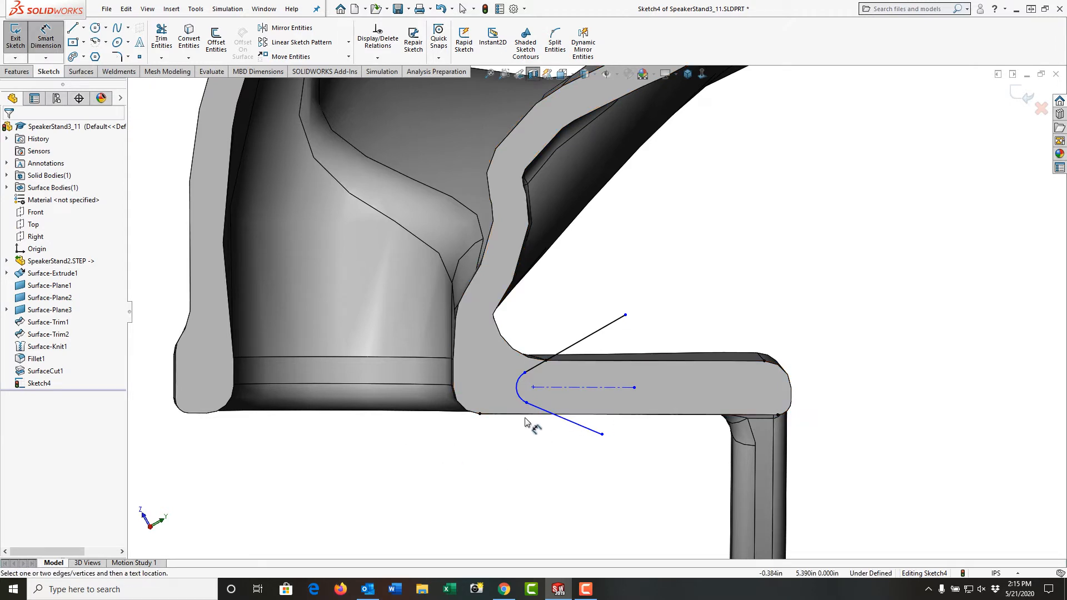
click(521, 397)
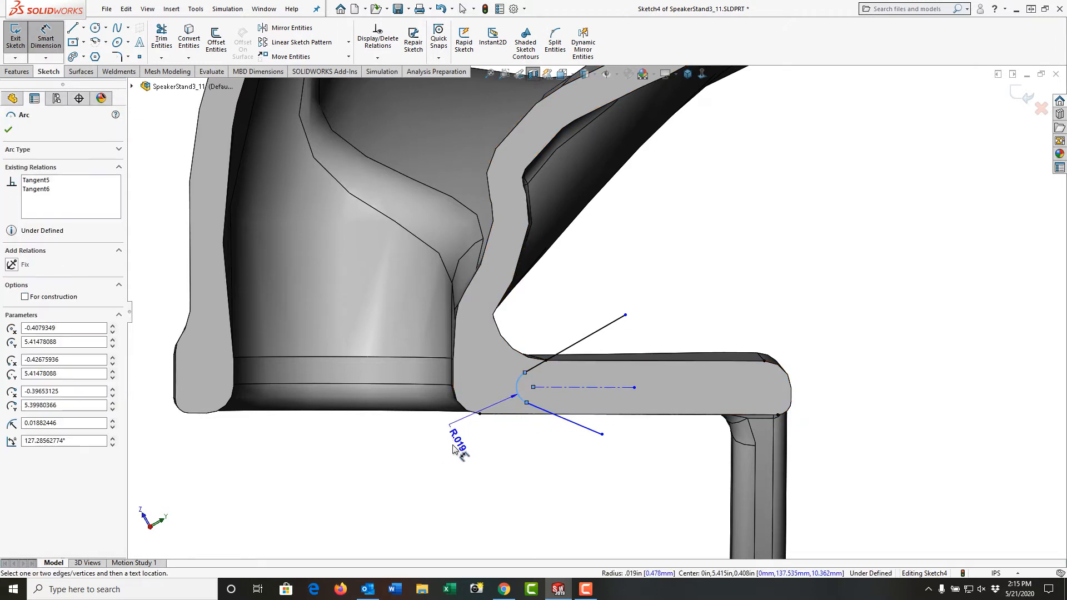
click(455, 446)
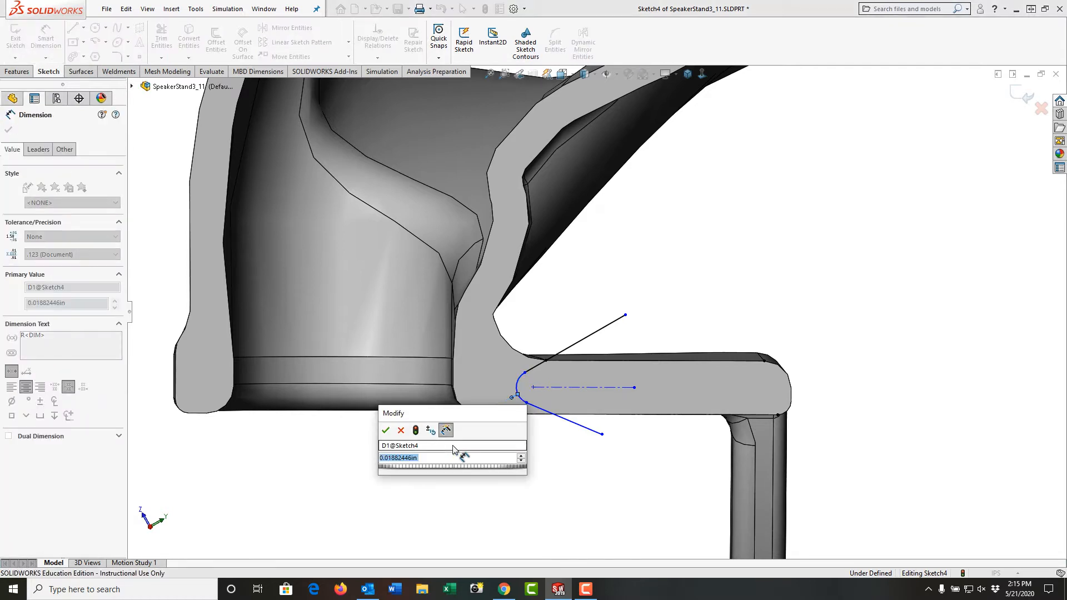
text(.02)
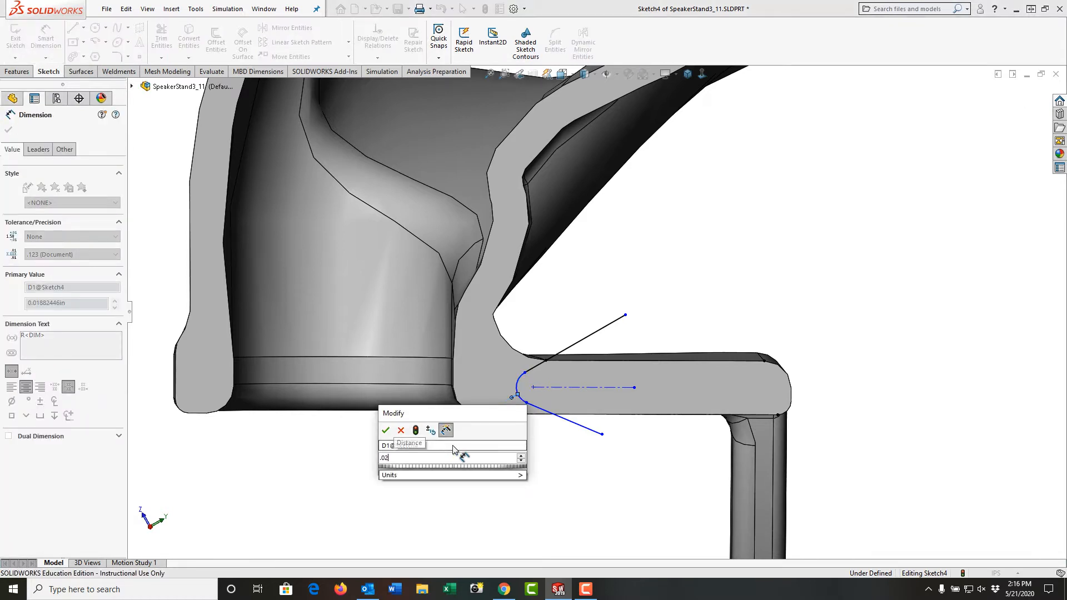
key(Return)
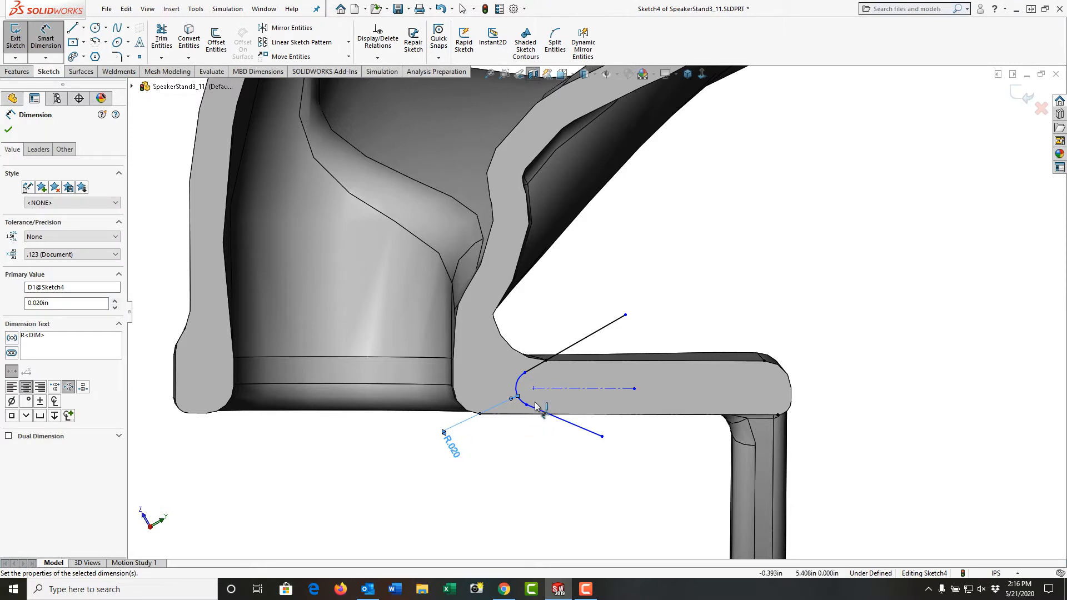
key(Escape)
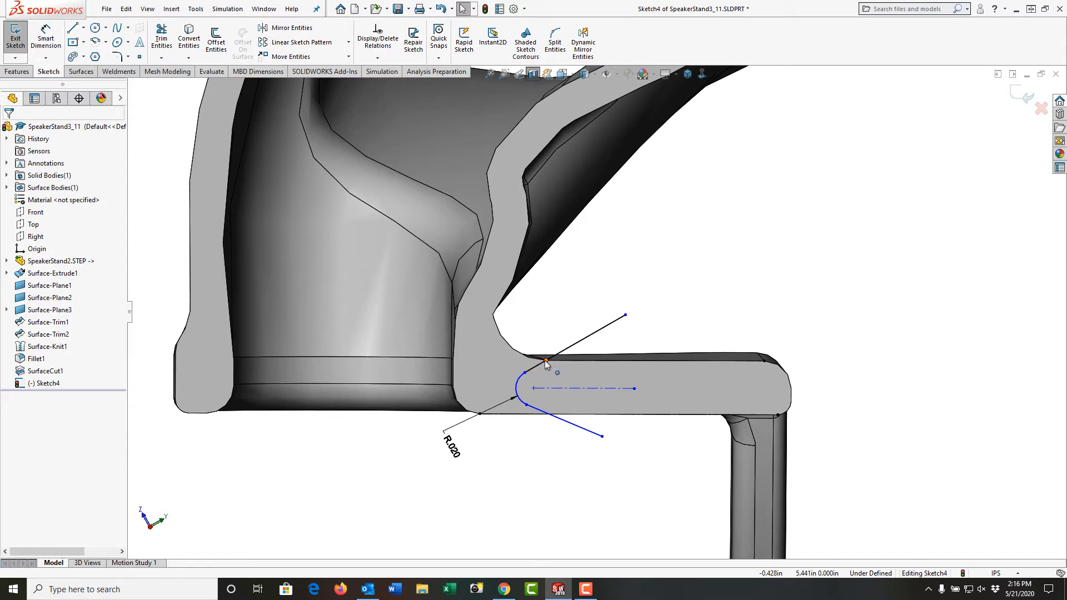
Finish the fully defined curl profile sketch and exit it.
click(517, 388)
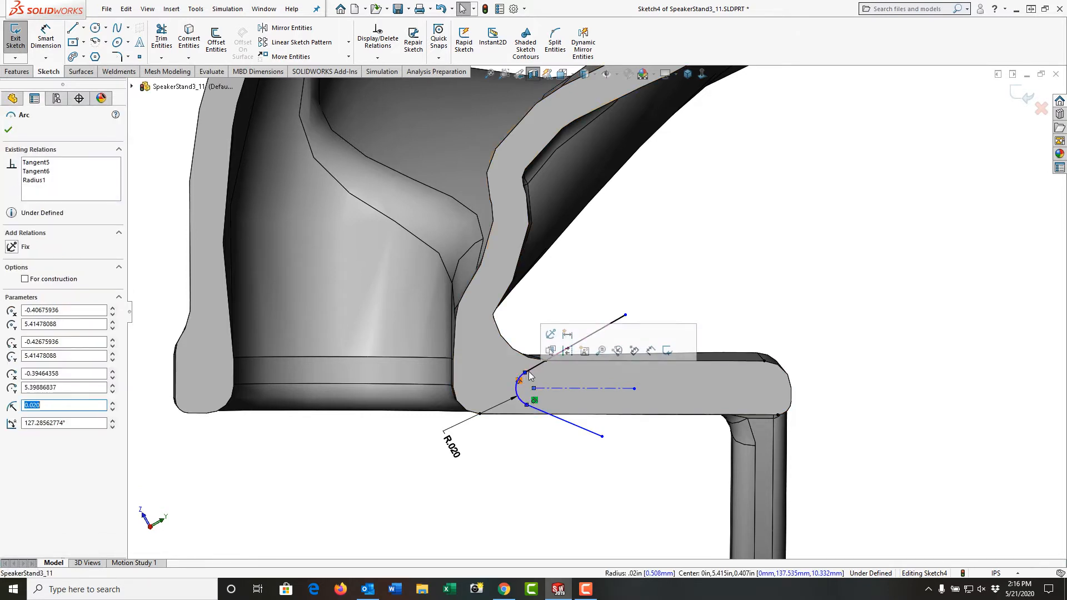
click(525, 490)
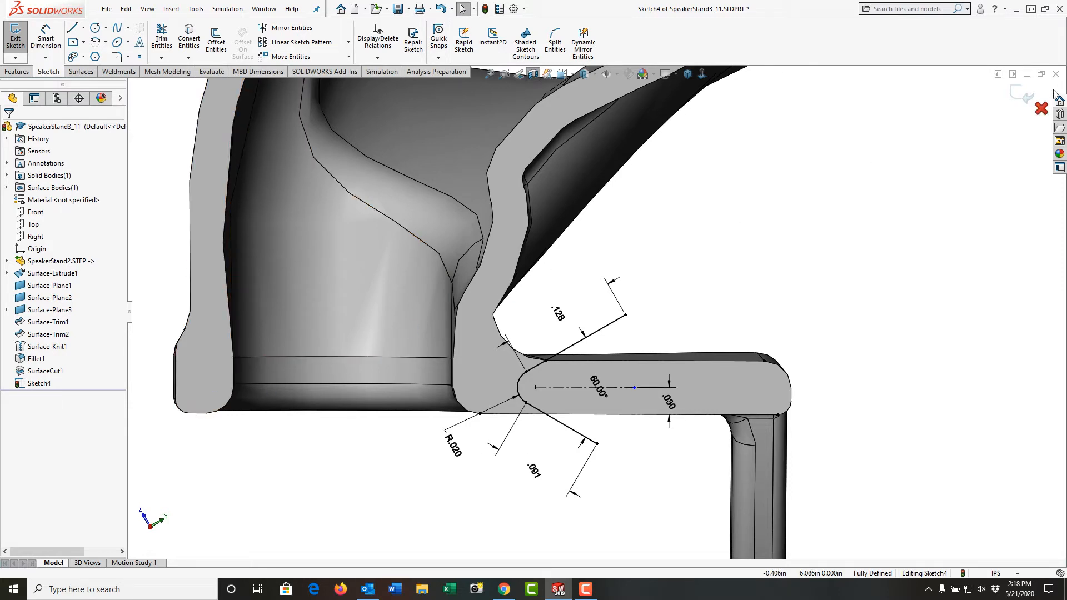
click(1030, 94)
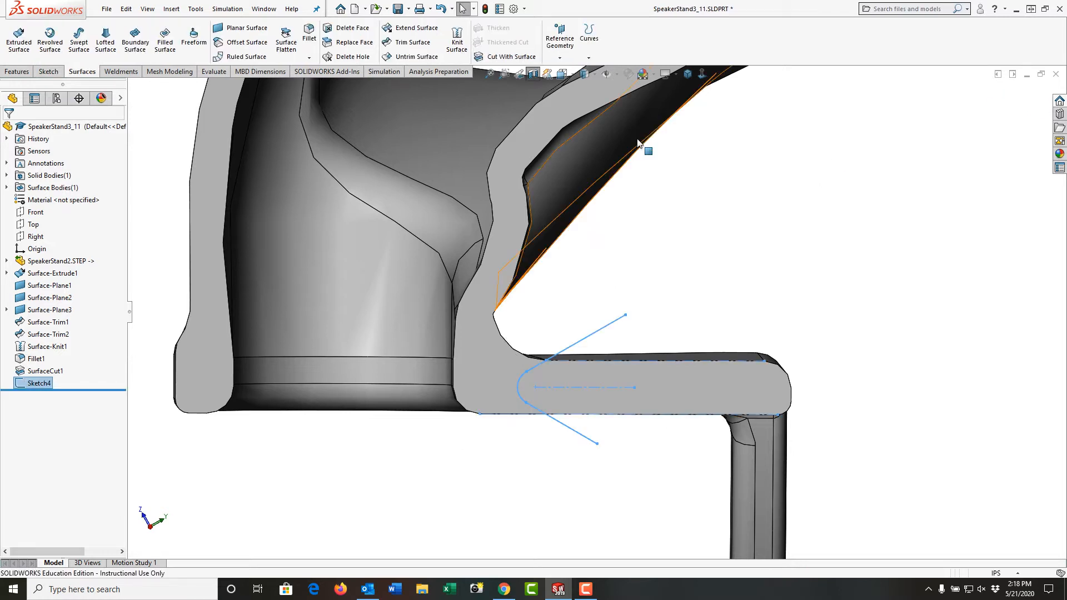
Start a sketch on the bracket's top face and create intersection curves from the four inner faces of the stand's slot.
click(534, 79)
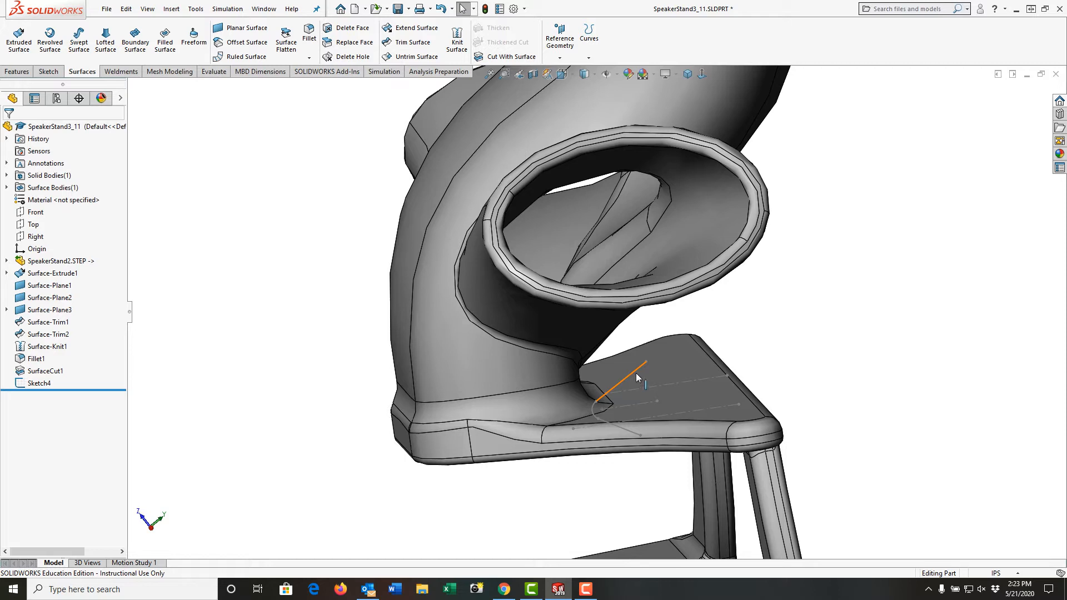
click(671, 371)
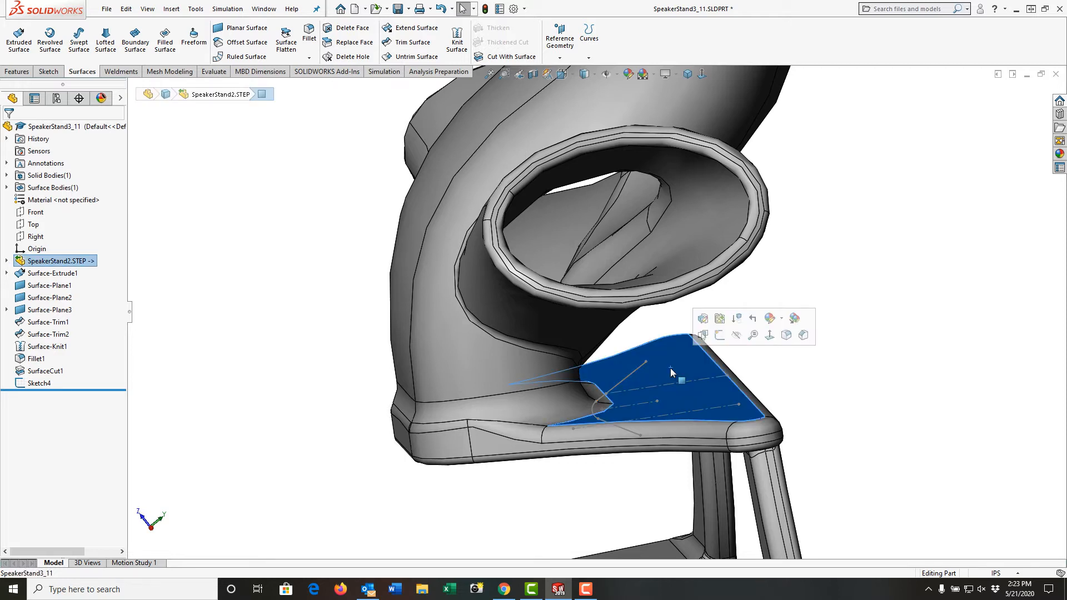
click(720, 335)
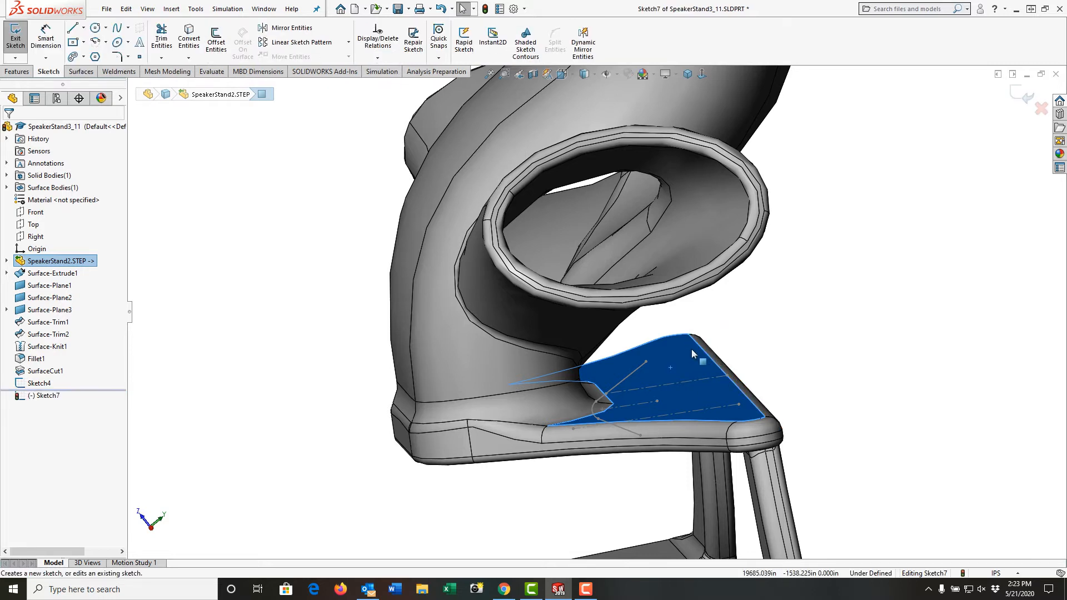
click(188, 58)
click(216, 84)
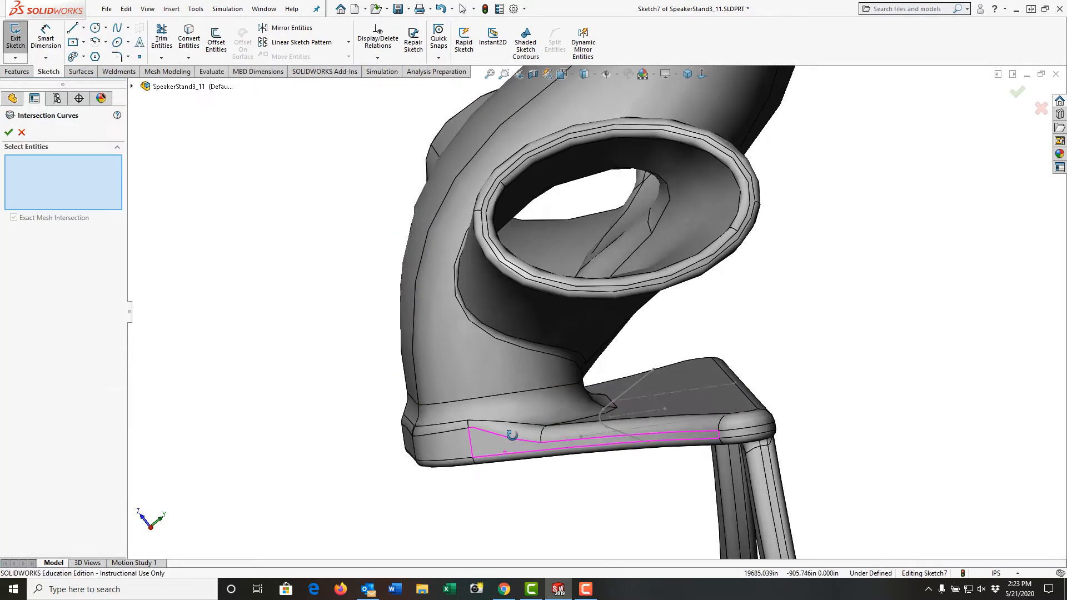
middle_drag(493, 427, 541, 452)
scroll(541, 451, down, 2)
click(540, 427)
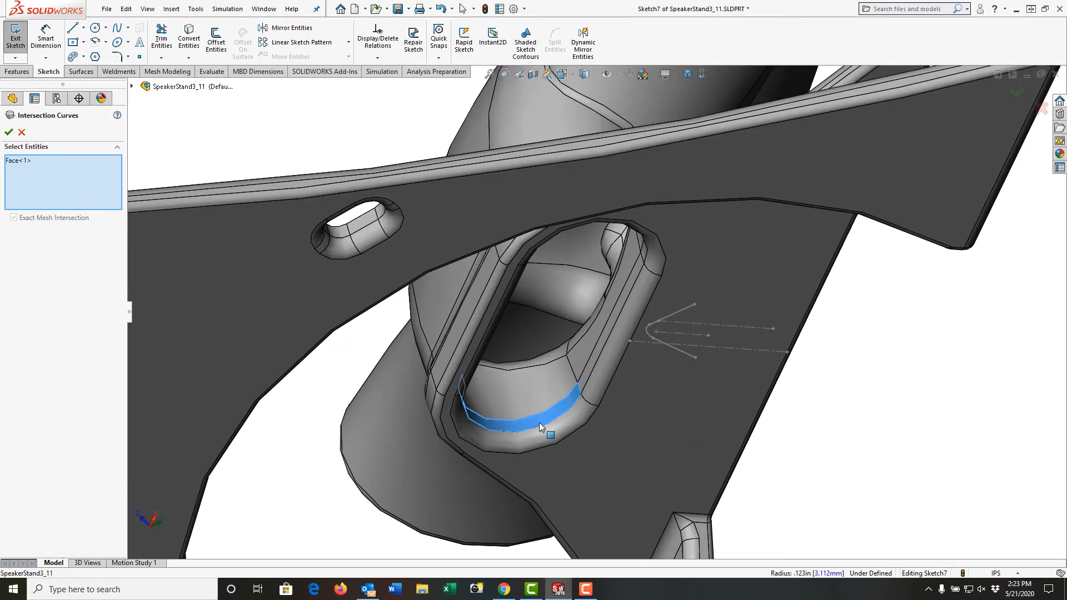
click(587, 381)
middle_drag(648, 310, 625, 300)
click(673, 240)
click(628, 303)
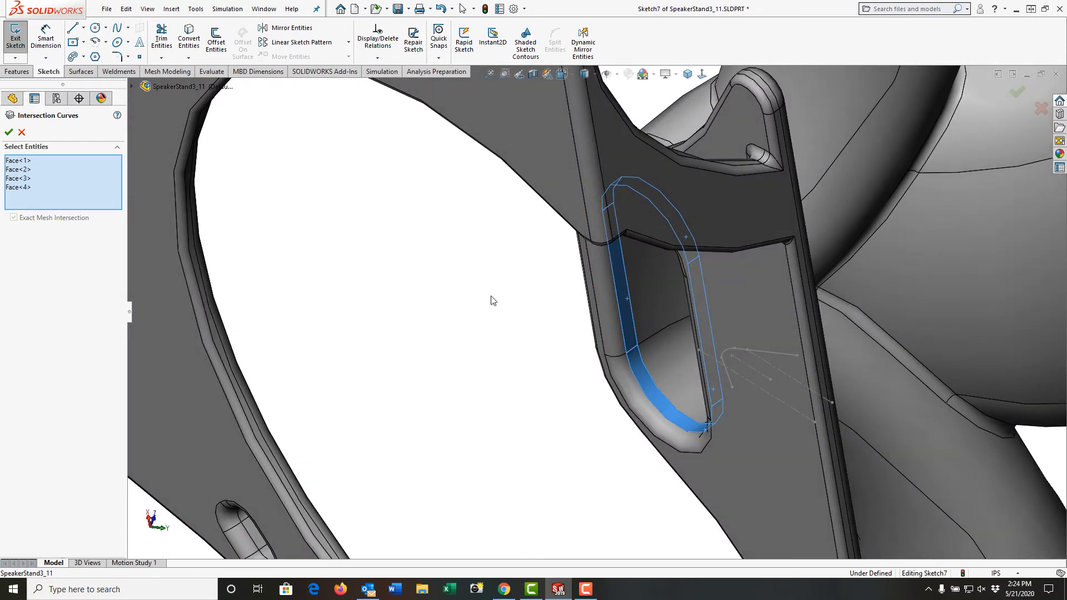
click(9, 132)
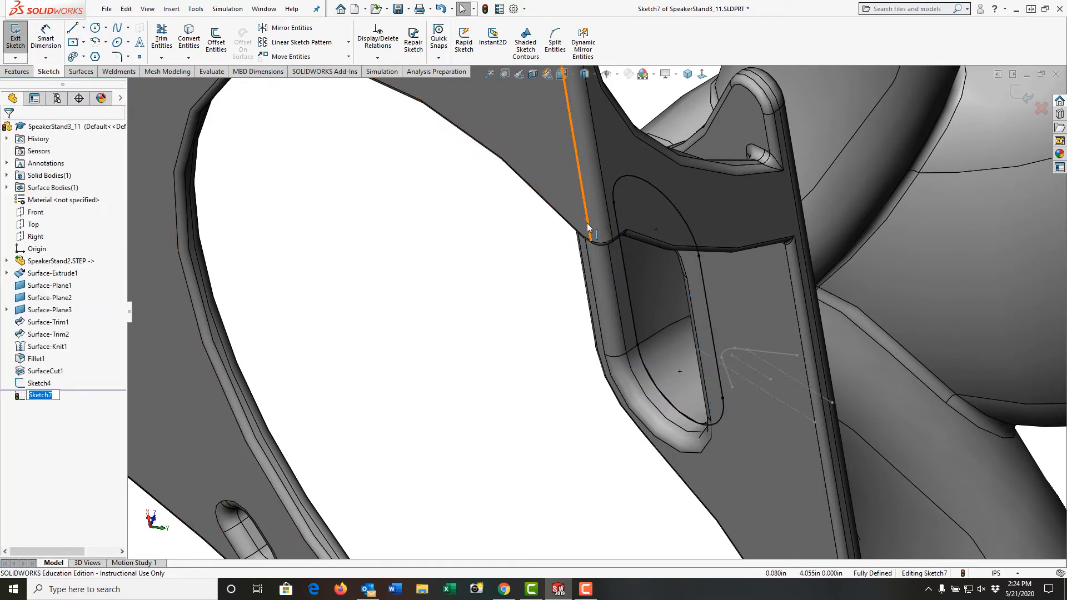
Exit the intersection-curve sketch.
click(687, 74)
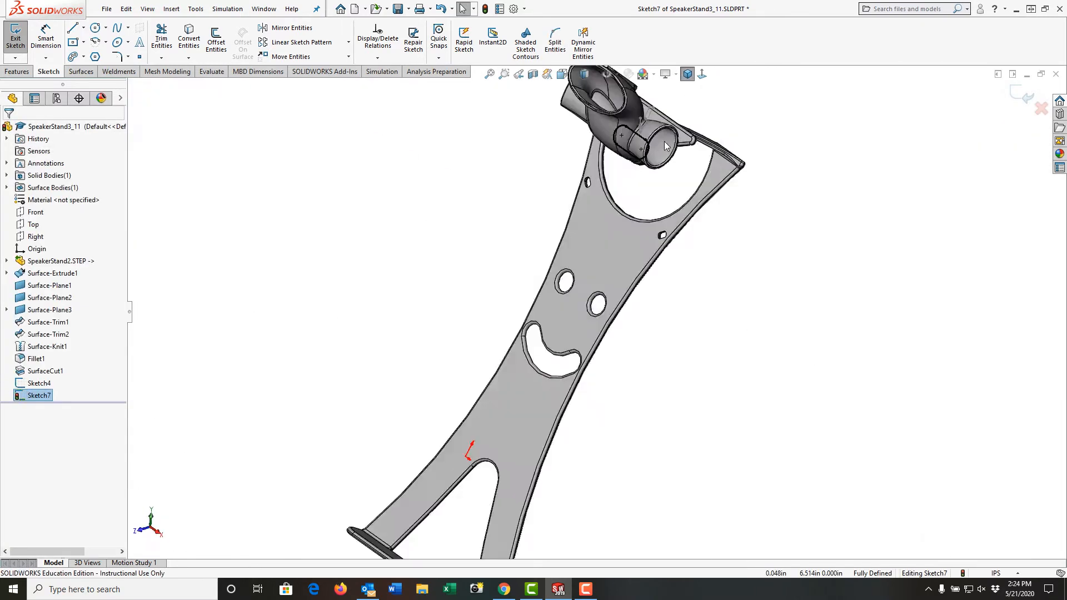
scroll(646, 208, down, 5)
mouse_move(640, 234)
middle_down()
mouse_move(643, 101)
mouse_move(576, 162)
mouse_move(581, 114)
mouse_move(604, 128)
middle_up()
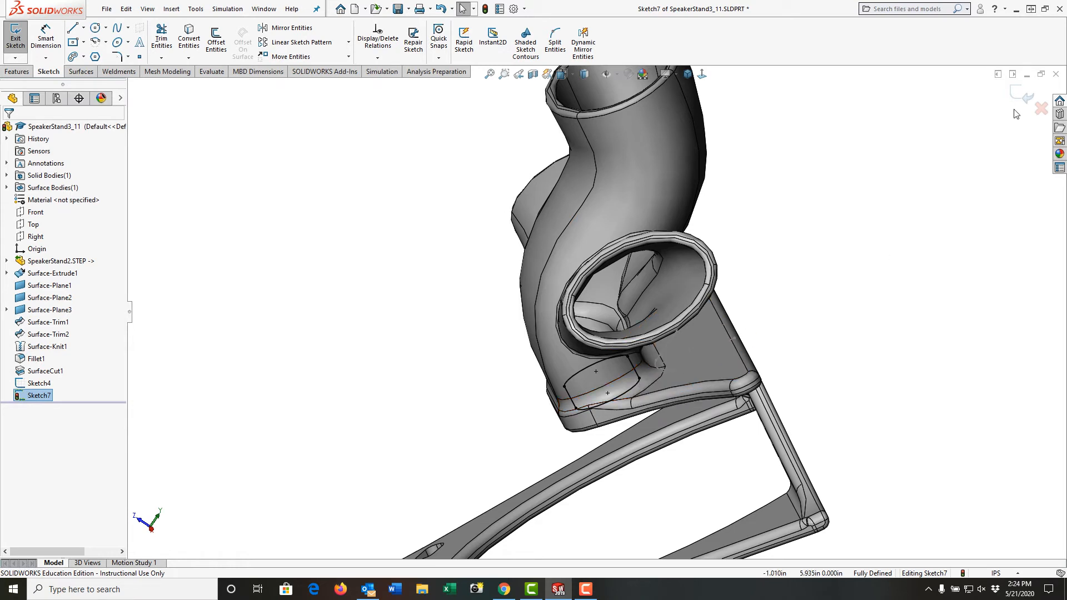
click(1026, 96)
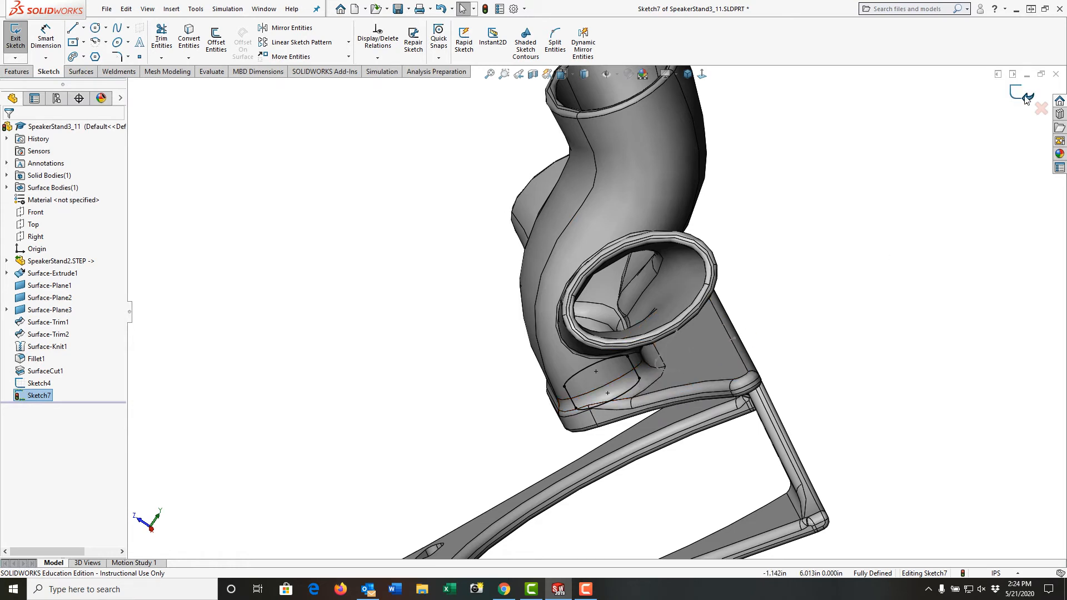
click(293, 295)
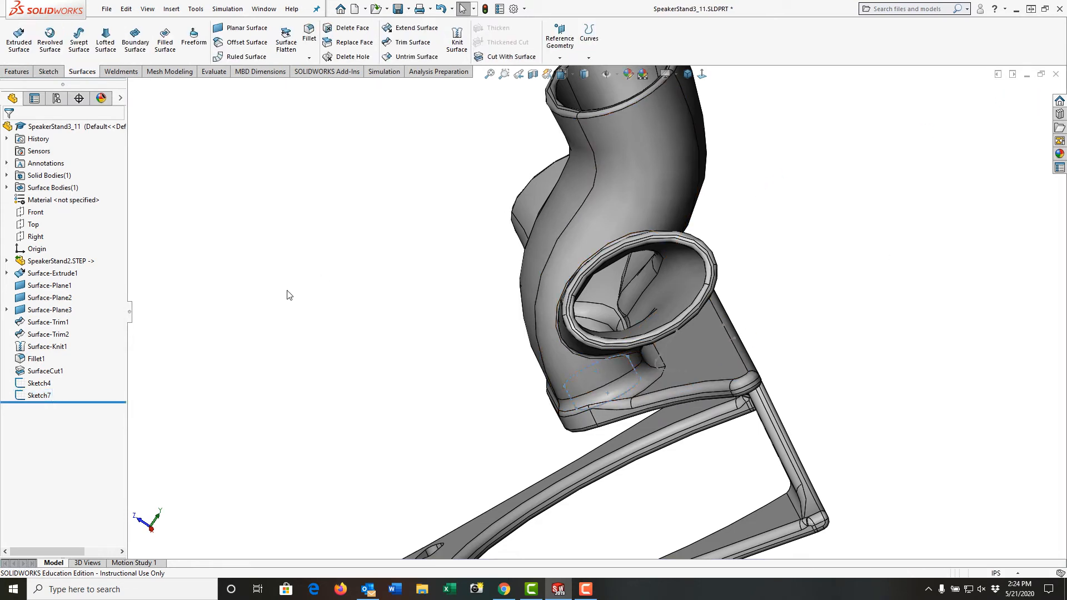
Create a swept surface with Sketch4 as the profile and Sketch7 as the path.
click(79, 42)
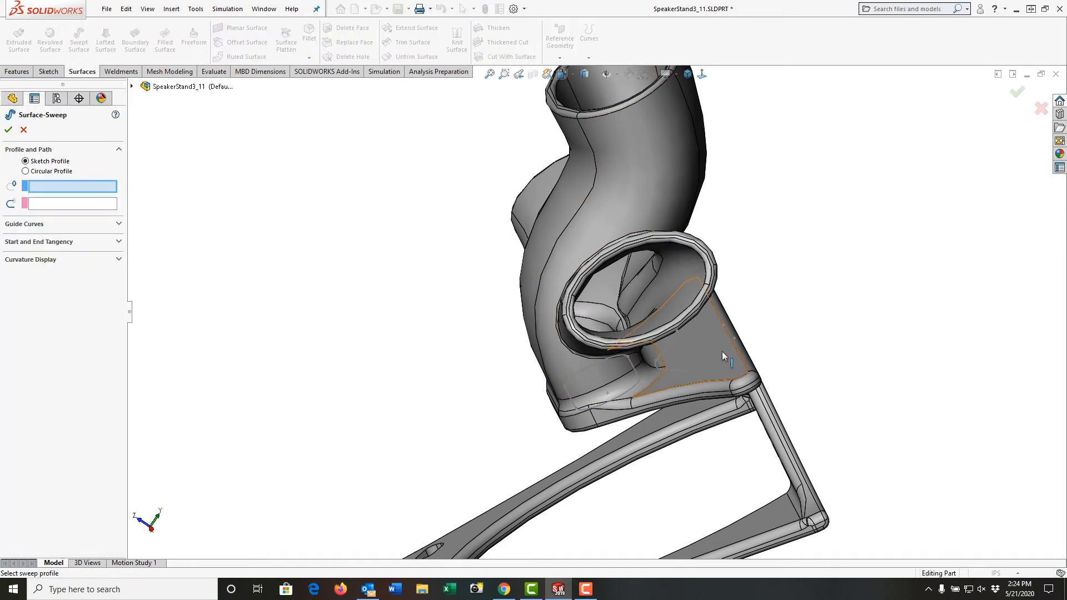
click(671, 345)
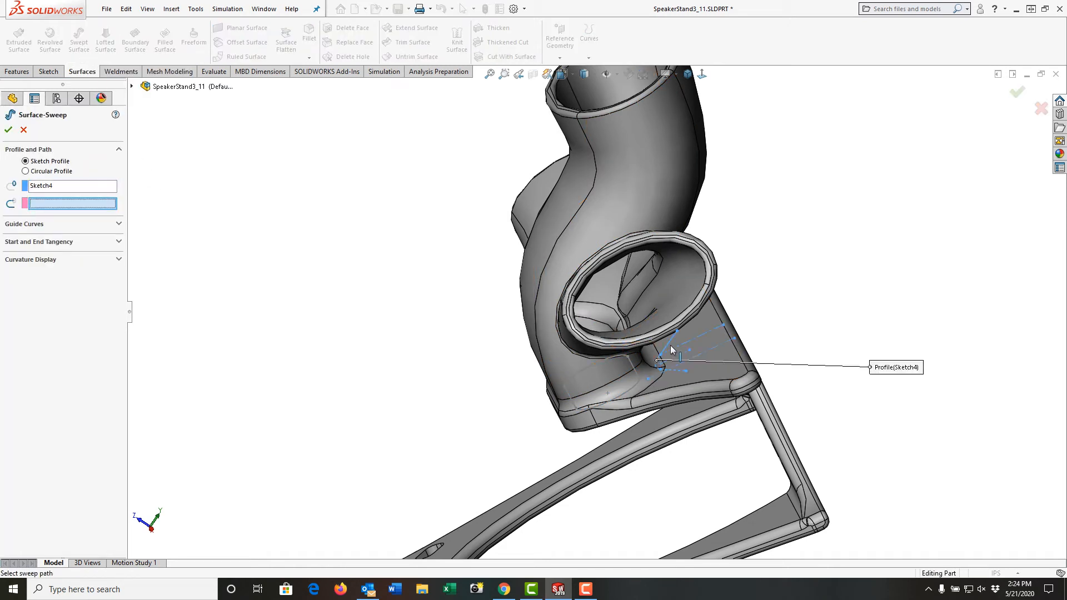
click(634, 371)
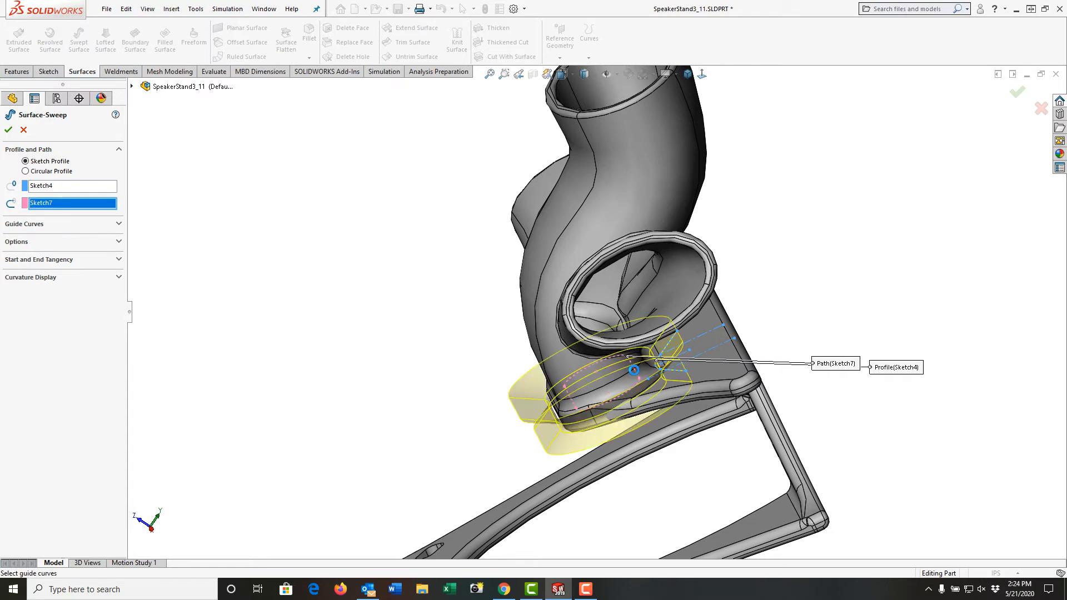
right_click(634, 370)
middle_drag(445, 448, 452, 478)
scroll(612, 496, down, 8)
mouse_move(609, 442)
middle_down()
mouse_move(581, 431)
mouse_move(612, 443)
mouse_move(602, 446)
mouse_move(615, 441)
middle_up()
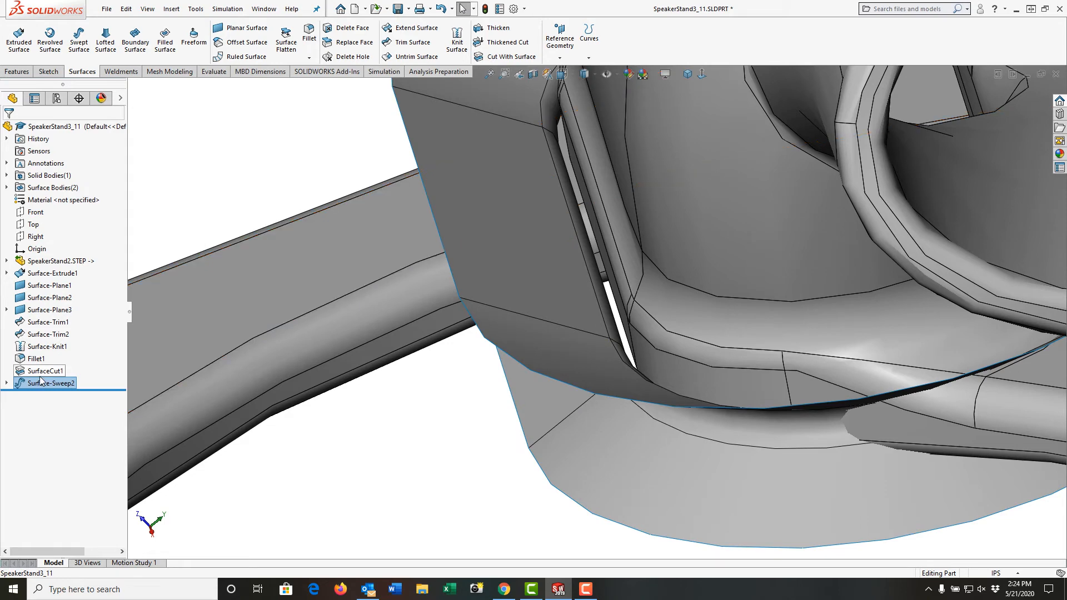
Open the sweep's curl profile sketch for editing, viewed normal to the Right plane.
click(6, 384)
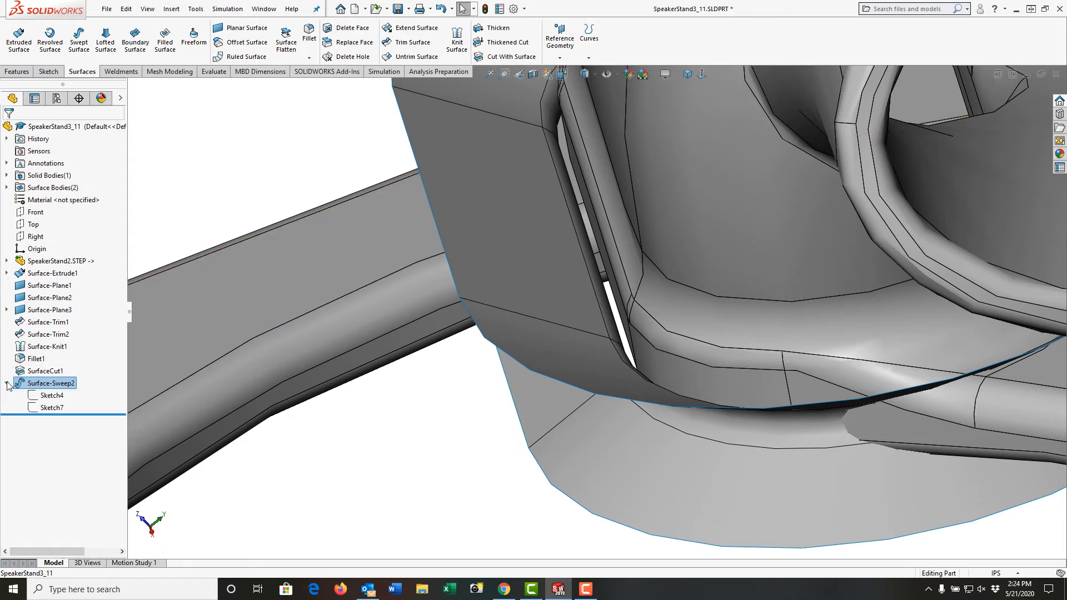
click(52, 396)
scroll(265, 425, up, 5)
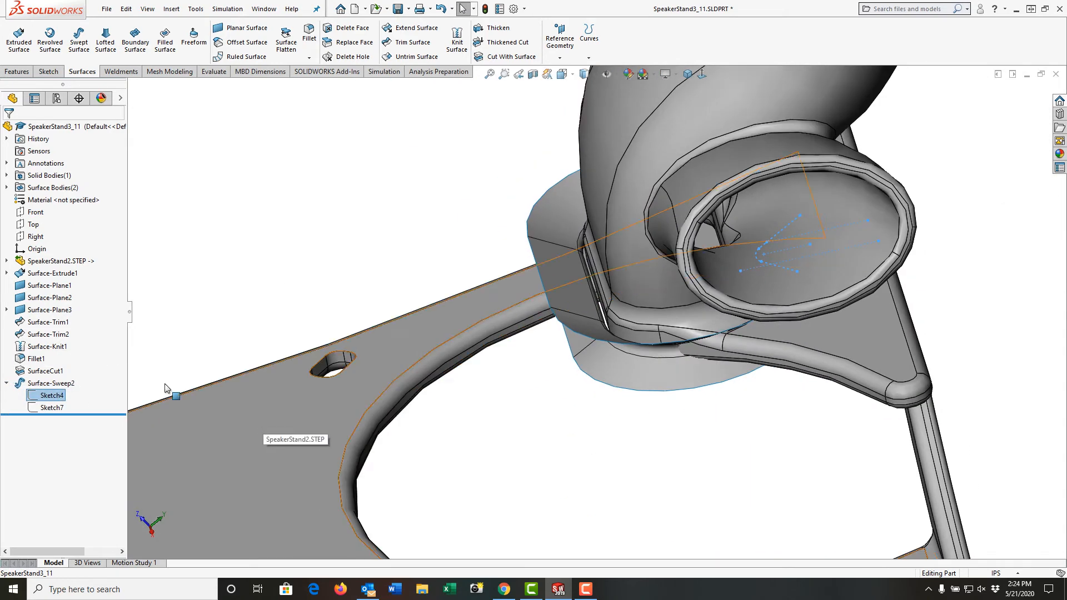
right_click(61, 396)
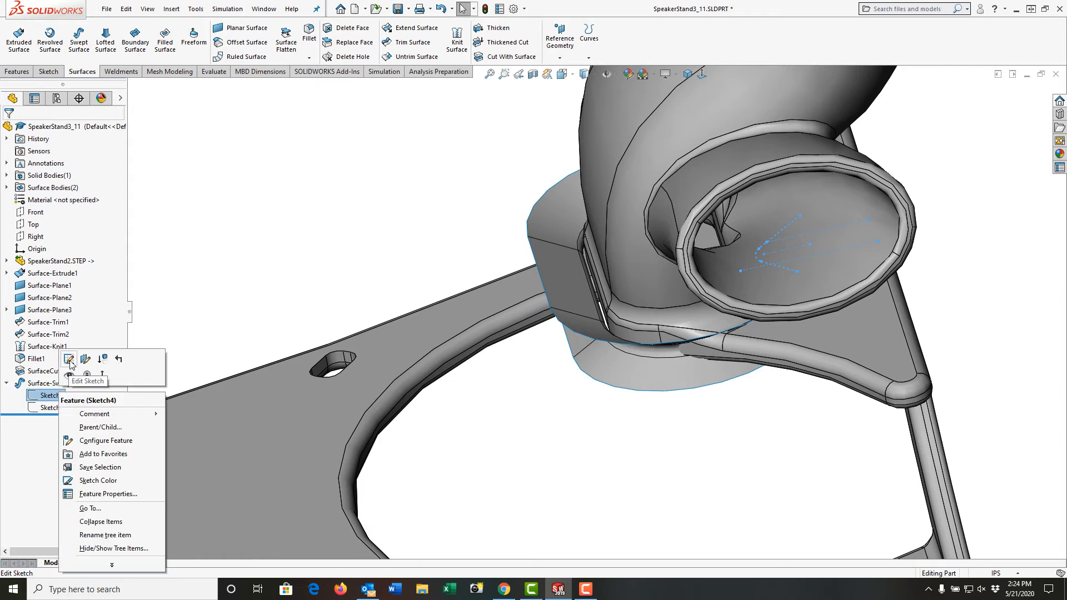
click(71, 365)
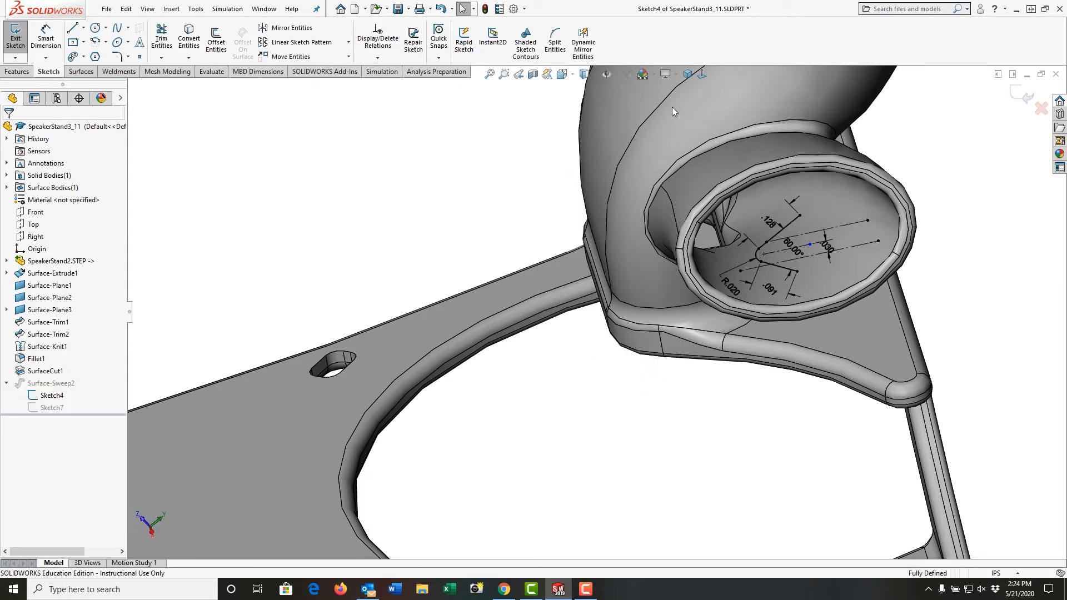
click(703, 78)
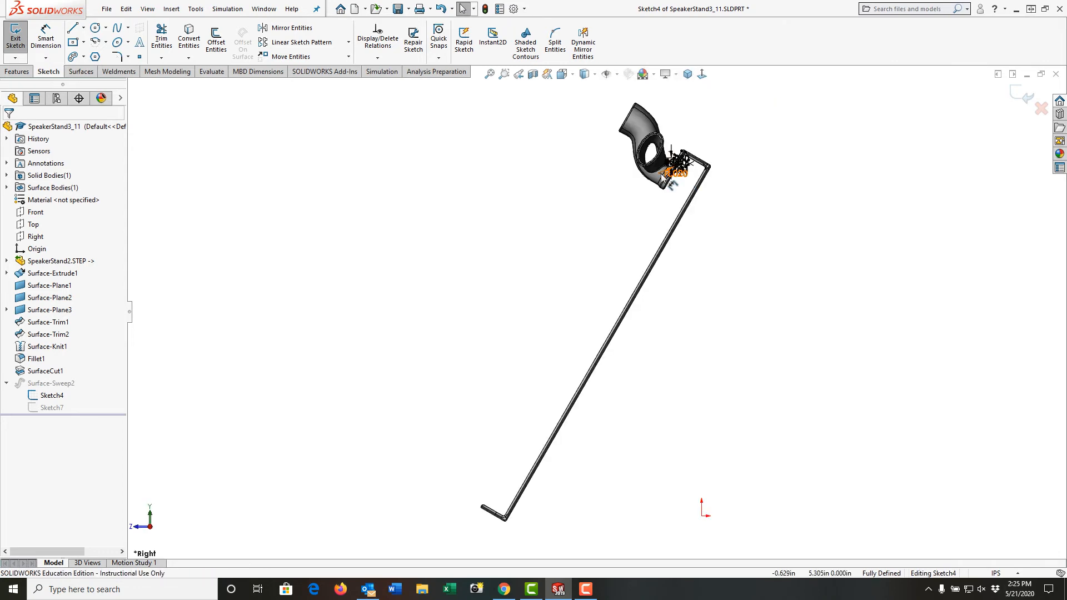
scroll(671, 198, down, 6)
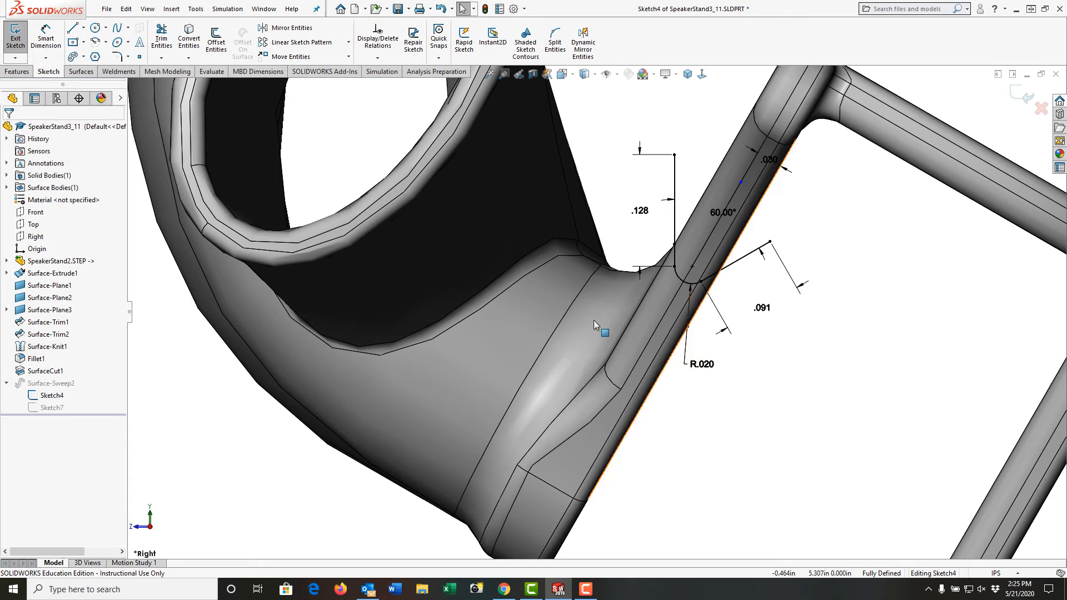
Apply a section view on the Right plane and inspect the curl profile against the bracket section.
click(532, 77)
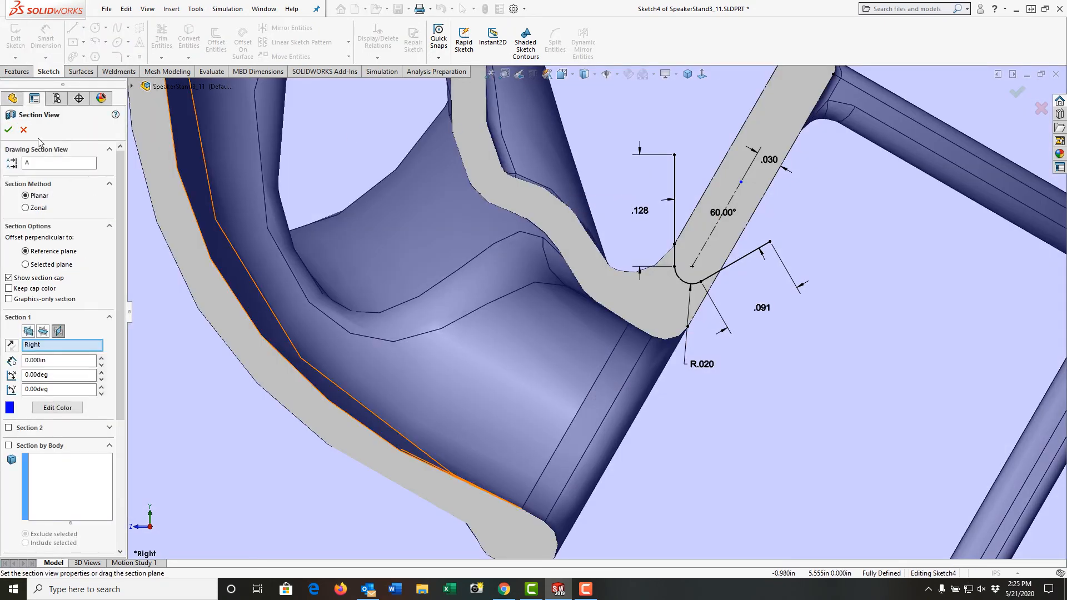
click(8, 131)
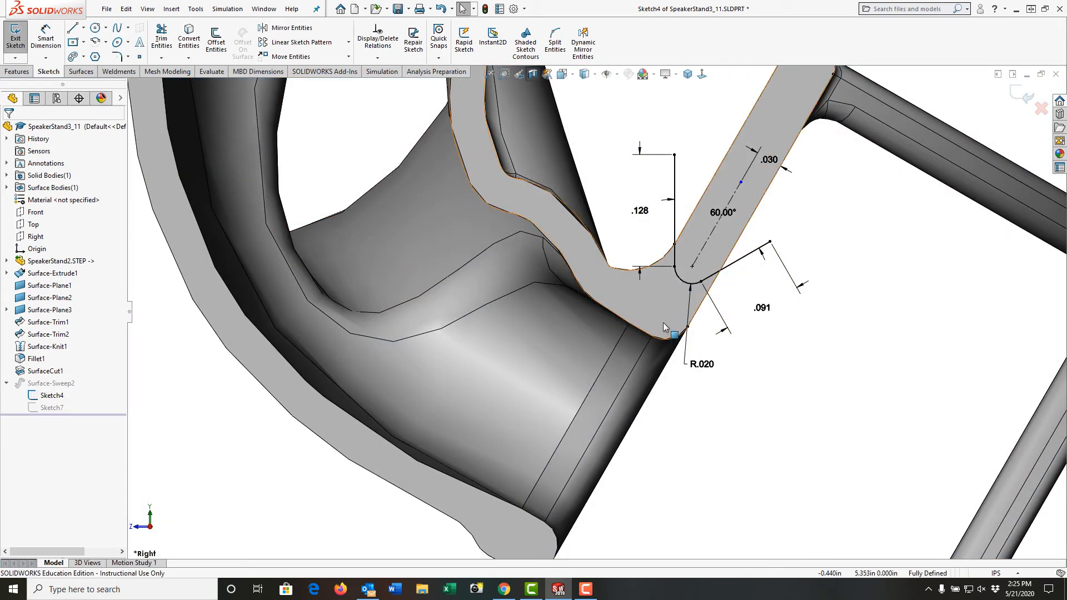
middle_drag(662, 322, 788, 488)
scroll(787, 484, up, 9)
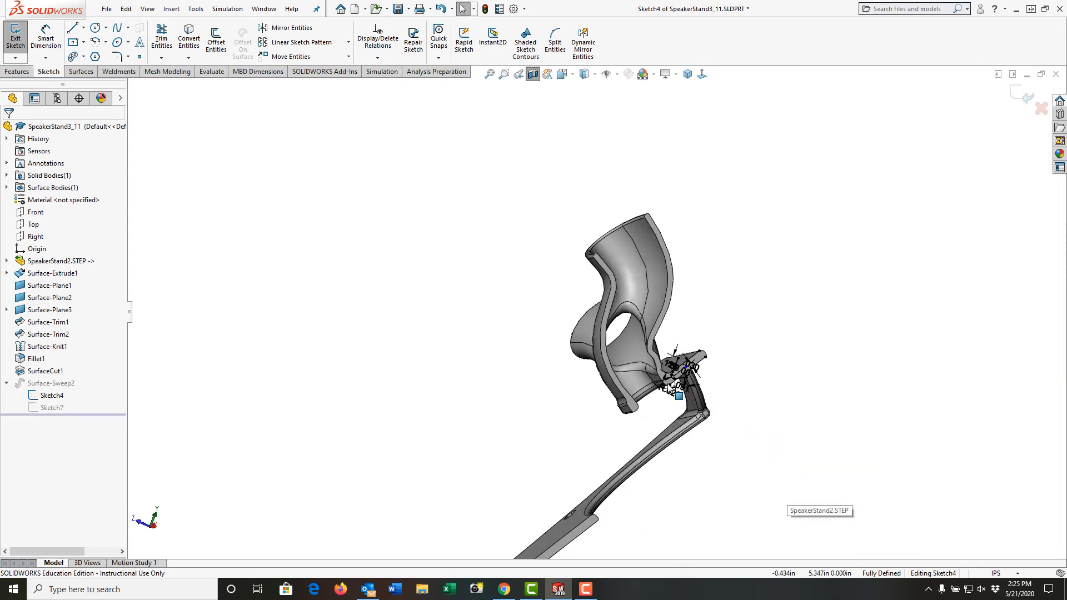
mouse_move(676, 391)
middle_down()
mouse_move(579, 357)
mouse_move(667, 367)
mouse_move(636, 412)
middle_up()
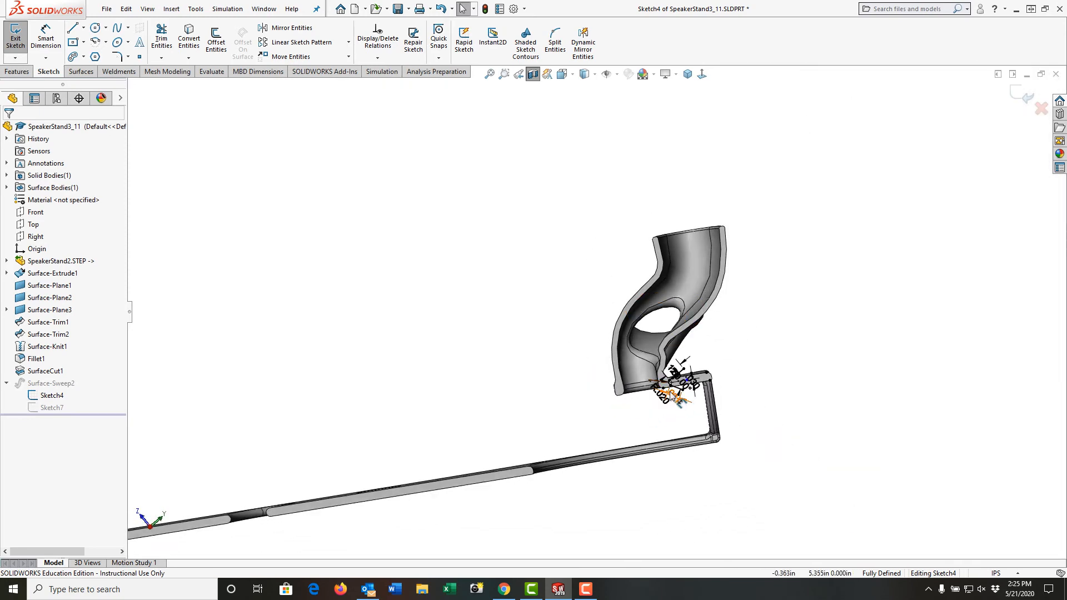
scroll(636, 343, down, 10)
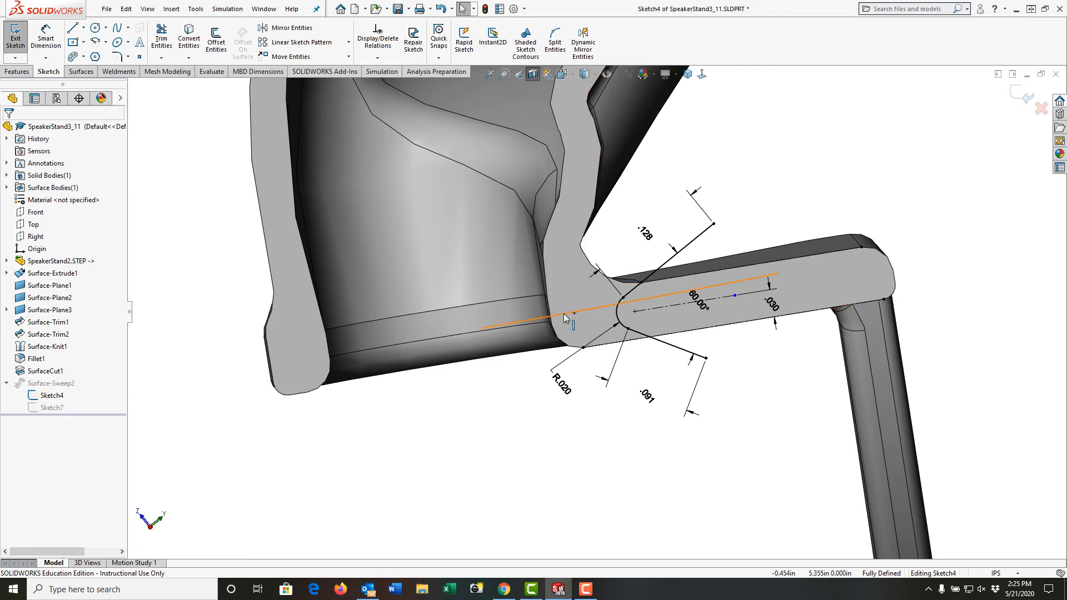
Delete the selected item at the centerline's end and drag the curl's lower endpoint toward the centerline.
click(774, 309)
key(Delete)
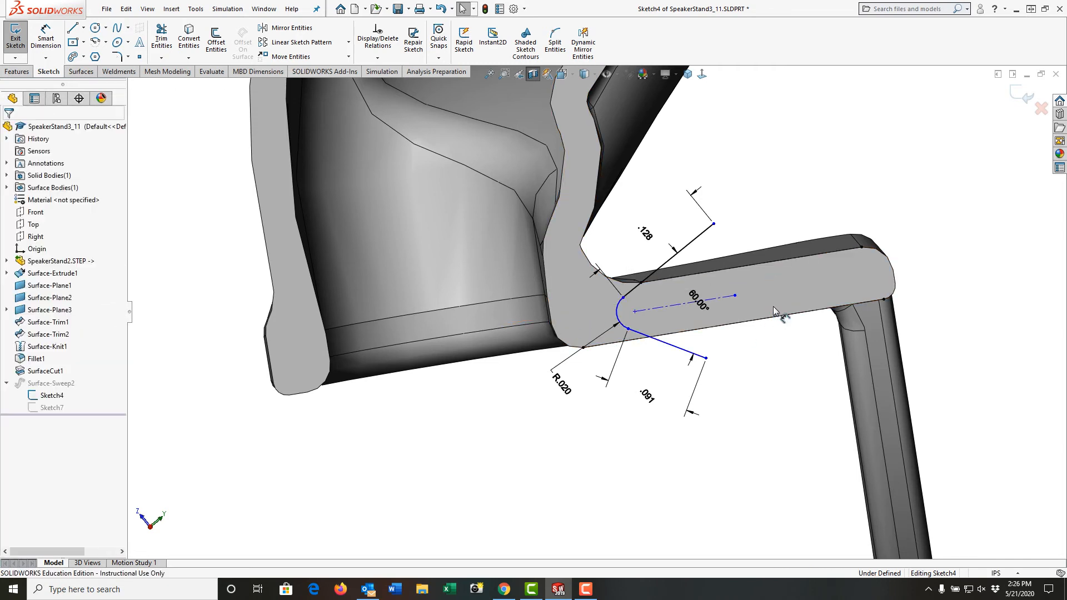
drag(637, 312, 610, 319)
scroll(629, 368, down, 1)
scroll(628, 367, down, 1)
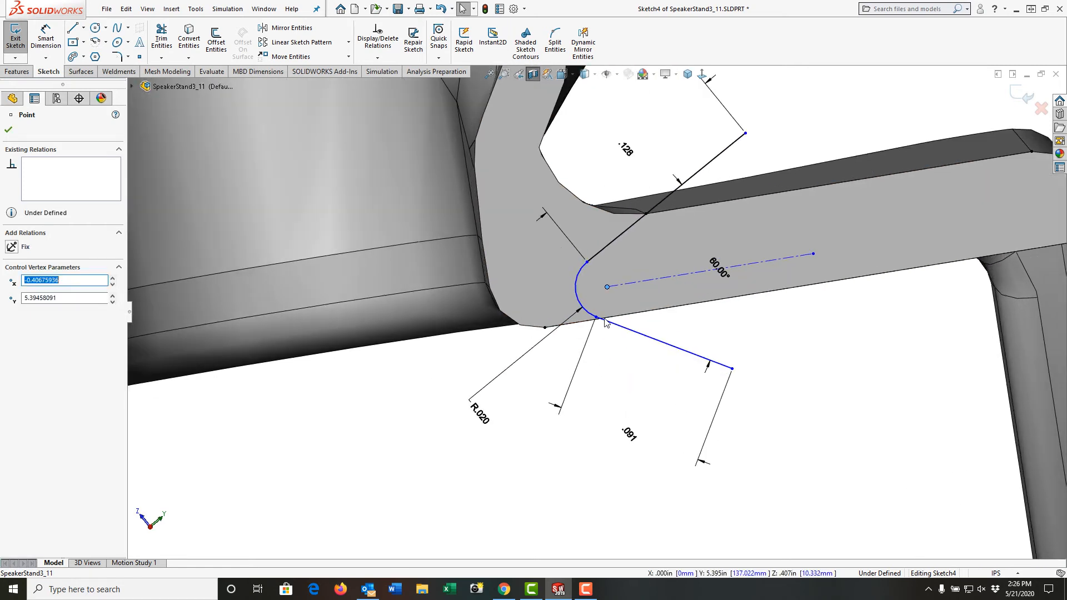
Make the curl's endpoint coincident with the construction centerline and exit the profile sketch.
click(597, 318)
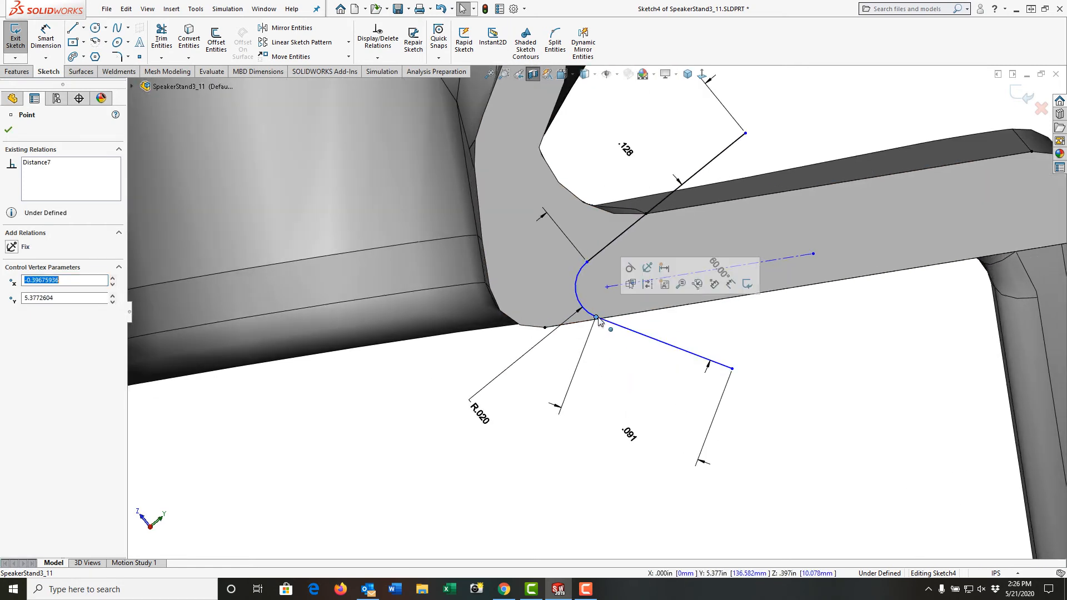
ctrl+click(618, 285)
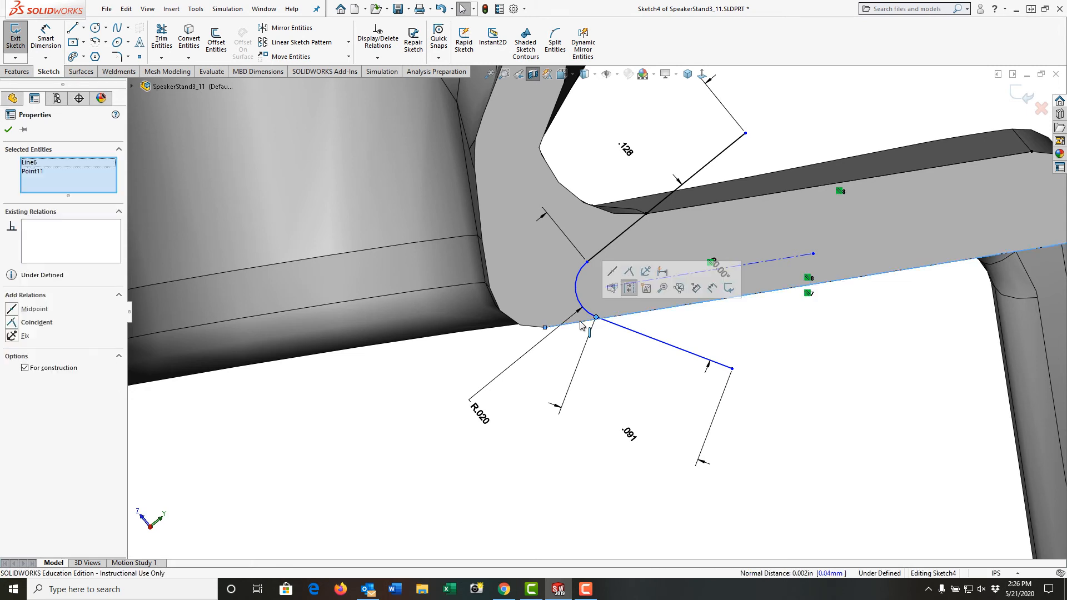
click(630, 272)
click(686, 328)
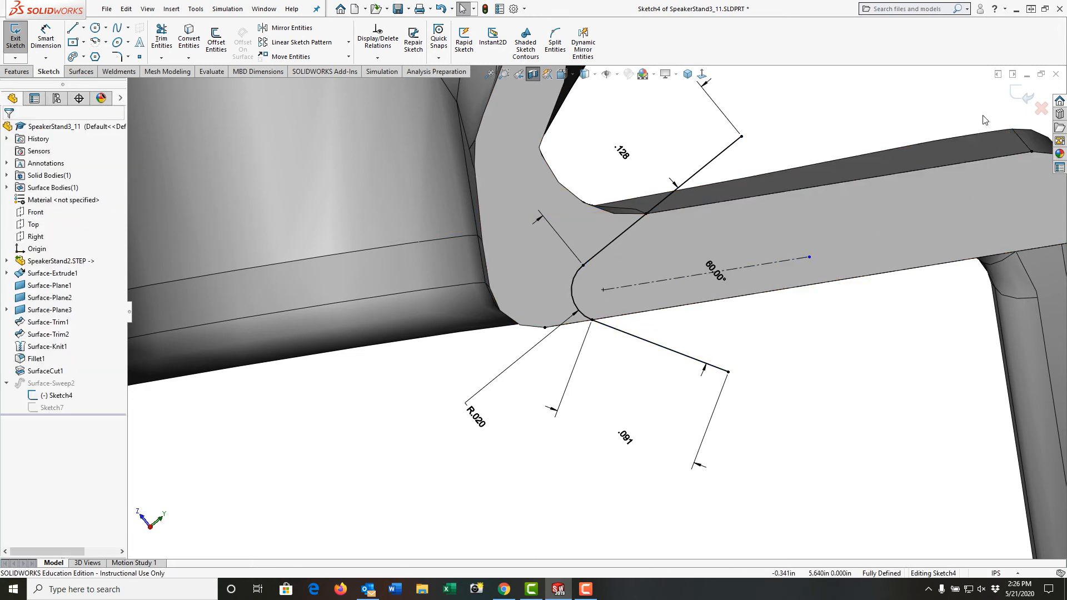
click(1025, 98)
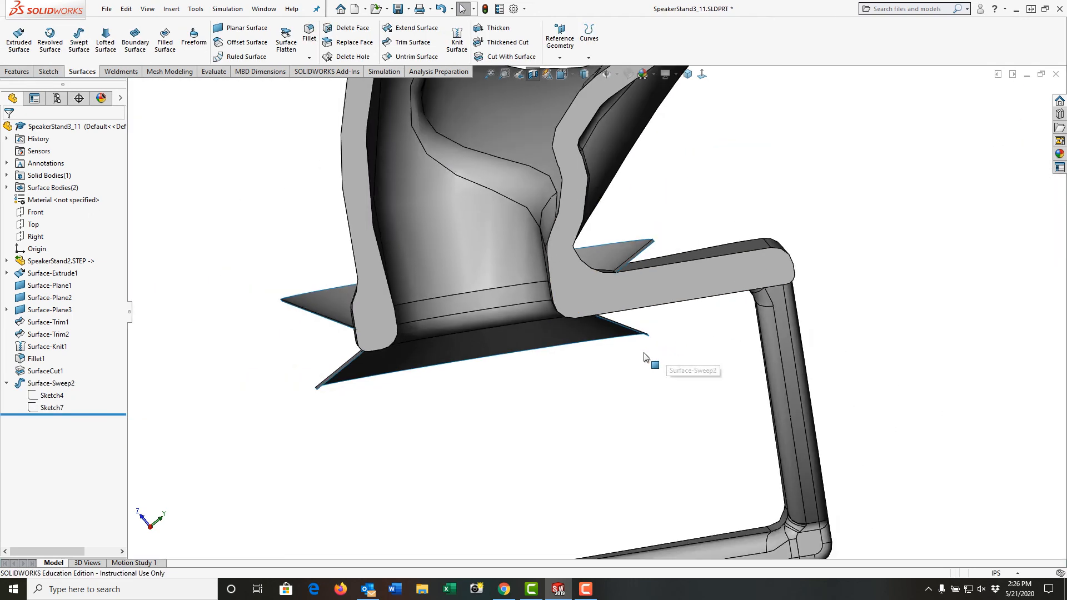
Cut the solid body with the swept lip surface using Cut With Surface.
middle_drag(615, 366, 608, 365)
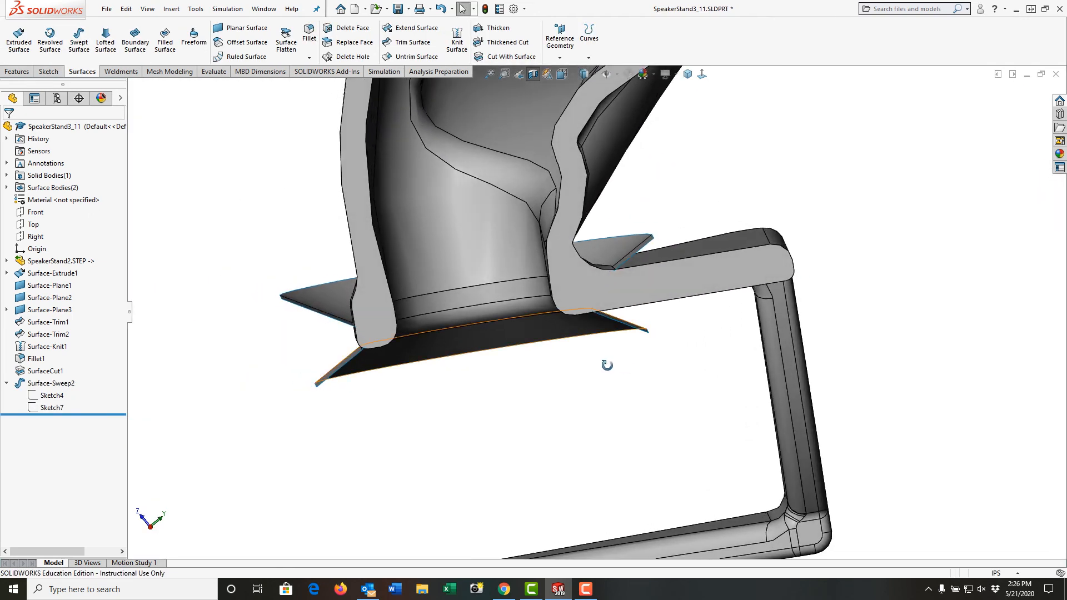
click(340, 316)
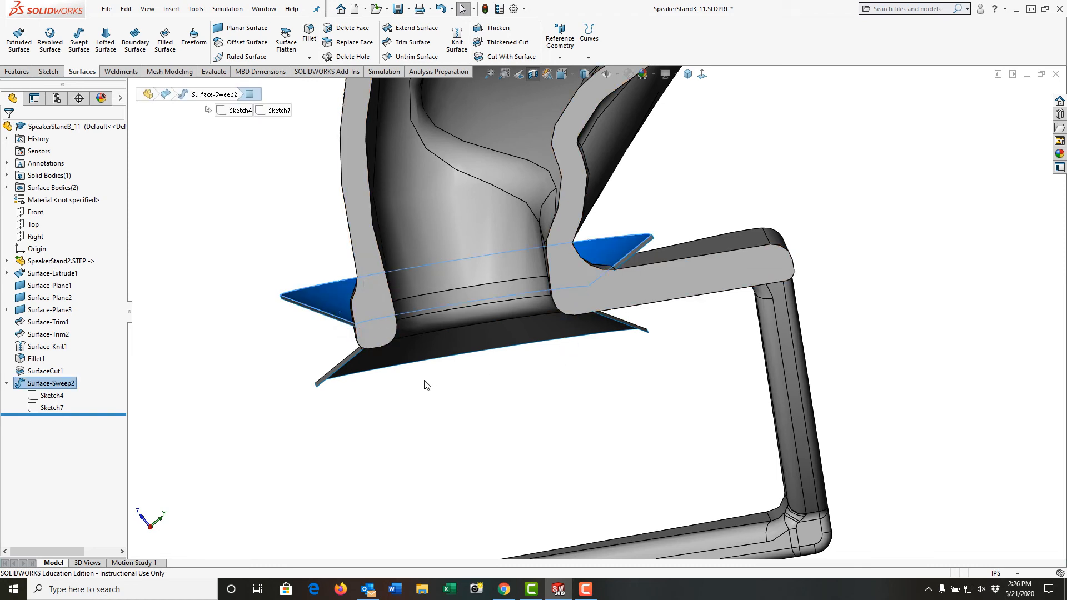
click(497, 58)
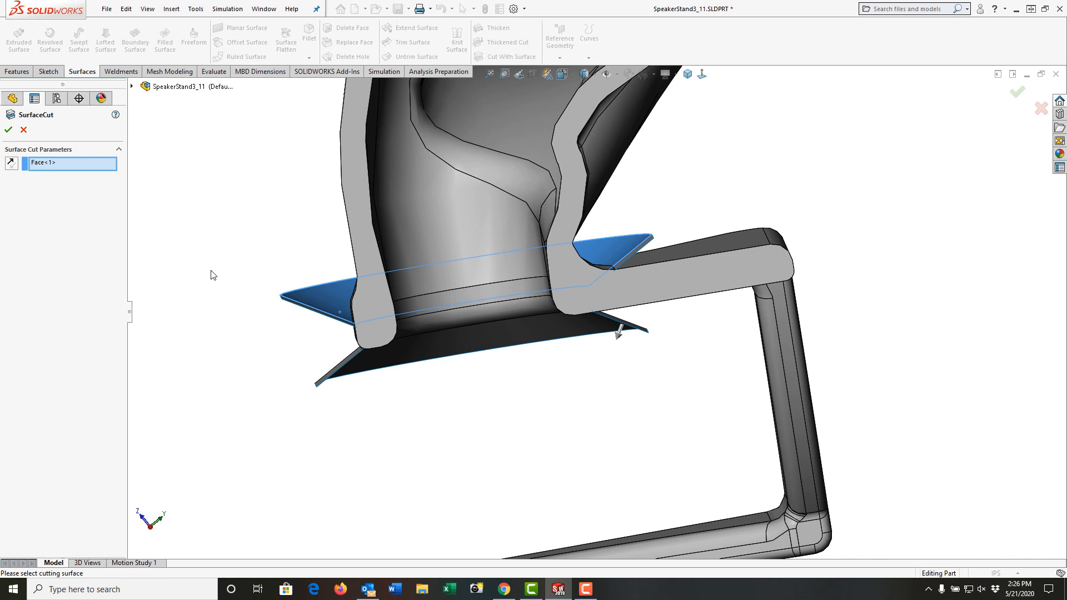
click(9, 130)
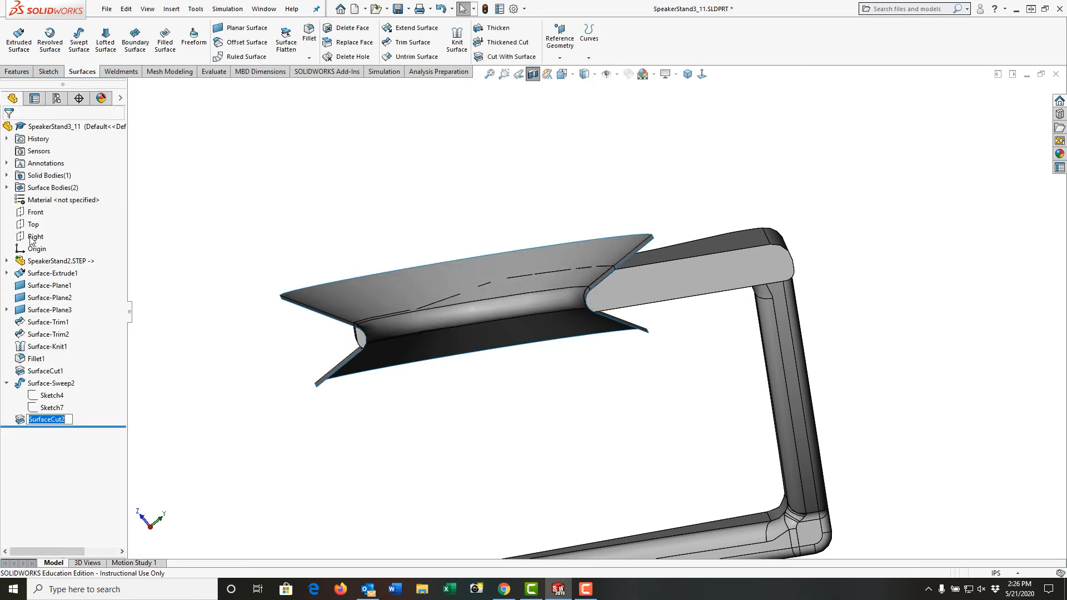
Hide the Surface-Sweep2 surface body.
click(6, 188)
click(62, 211)
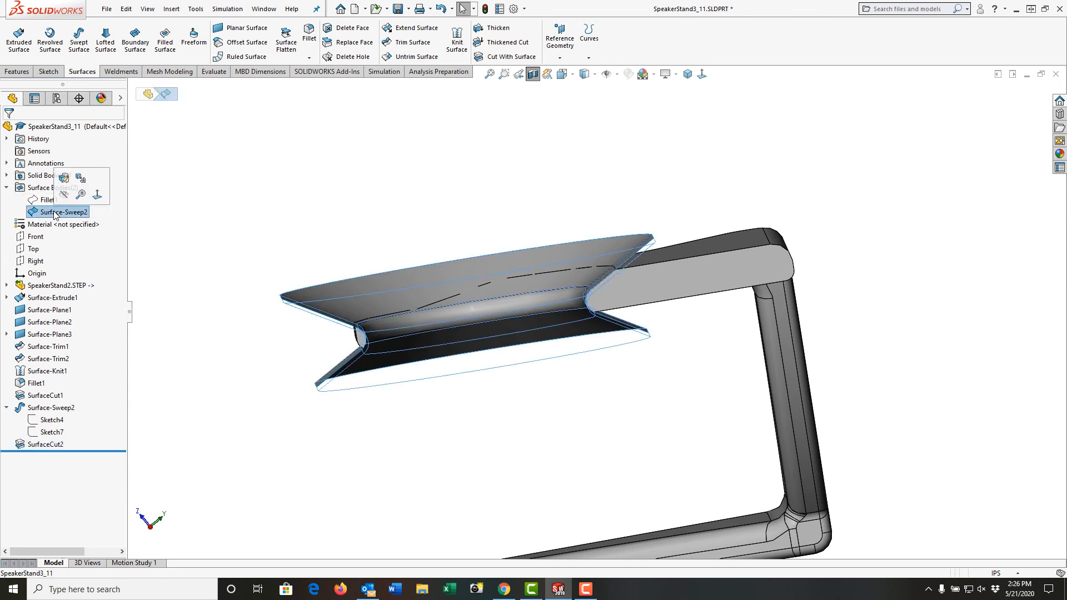
click(72, 181)
click(194, 258)
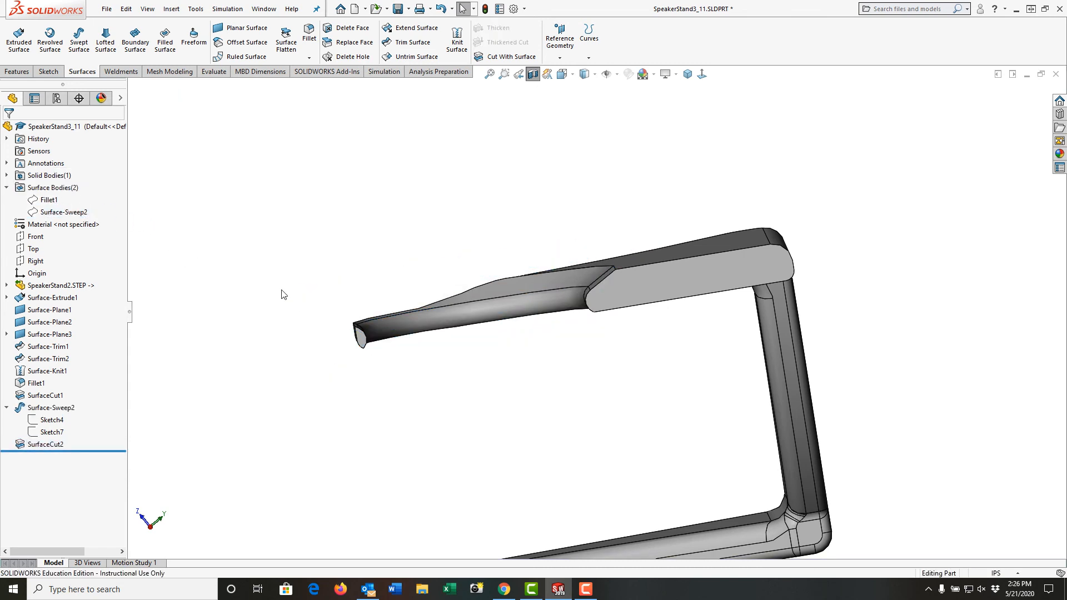
Edit SurfaceCut2 and flip the direction of its cut.
middle_drag(281, 296, 450, 332)
scroll(468, 317, down, 10)
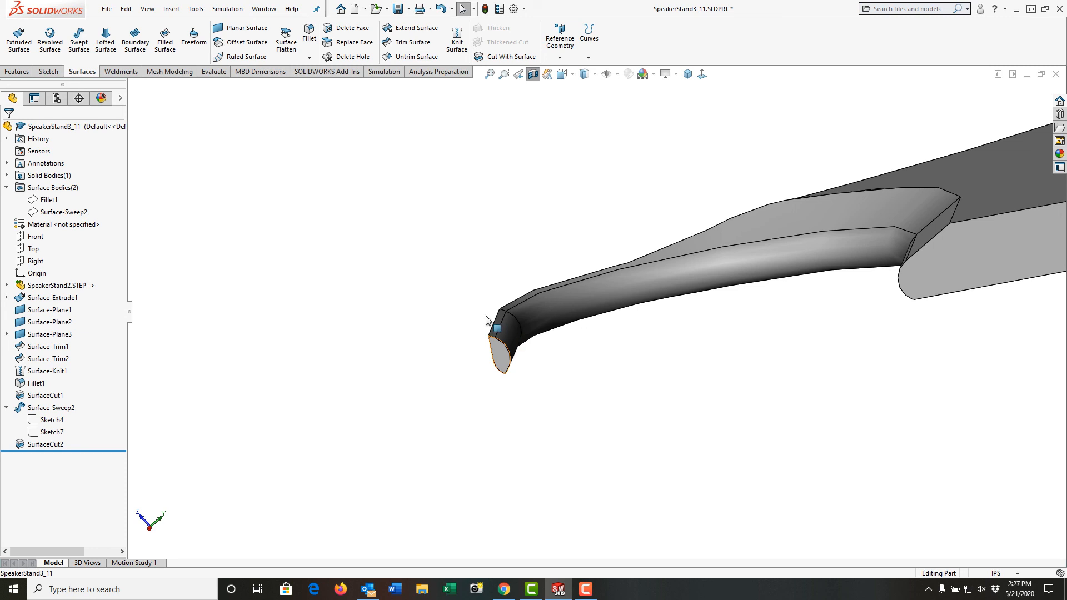
click(687, 75)
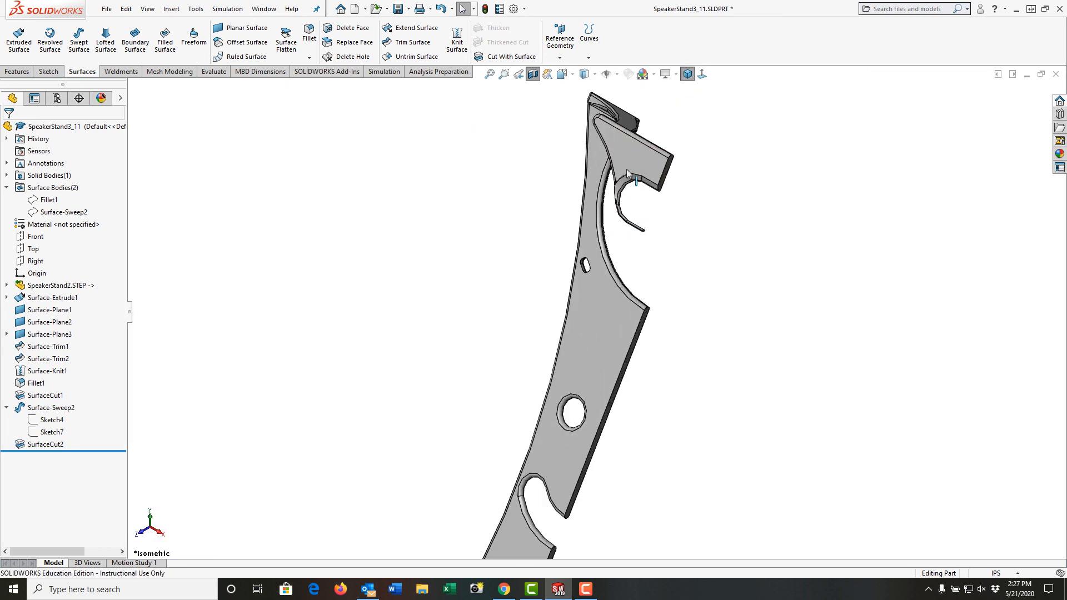
mouse_move(626, 169)
middle_down()
mouse_move(686, 115)
mouse_move(615, 274)
mouse_move(621, 160)
middle_up()
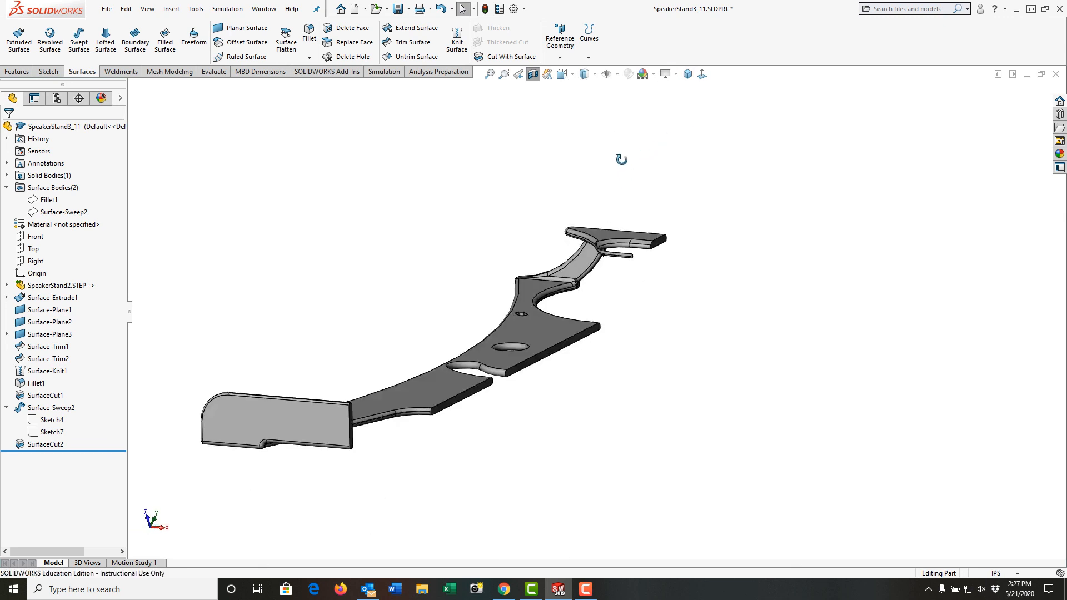
scroll(631, 231, down, 5)
scroll(629, 235, down, 2)
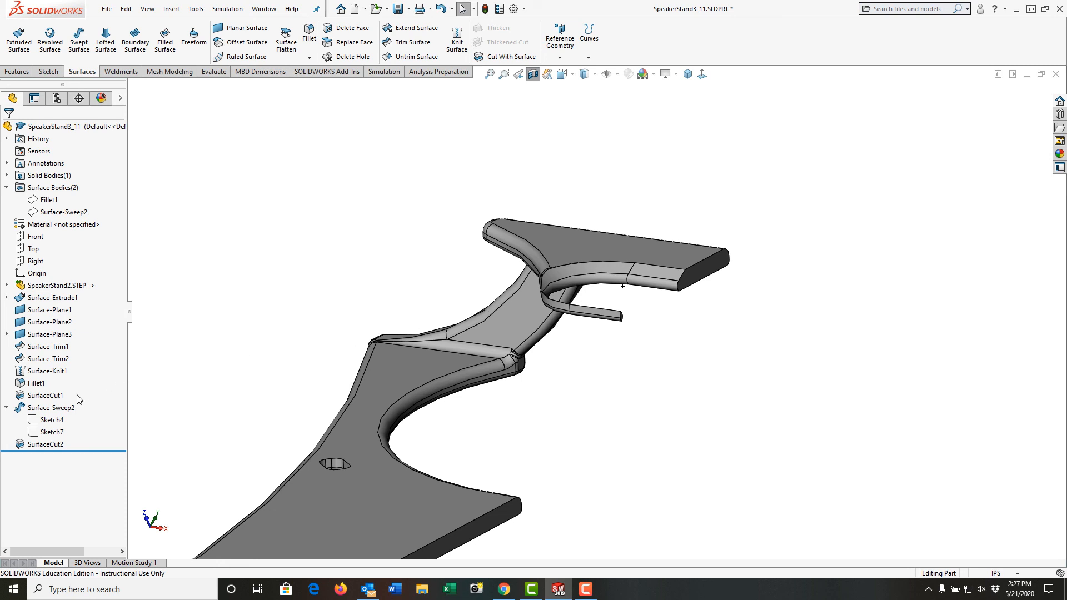
click(54, 444)
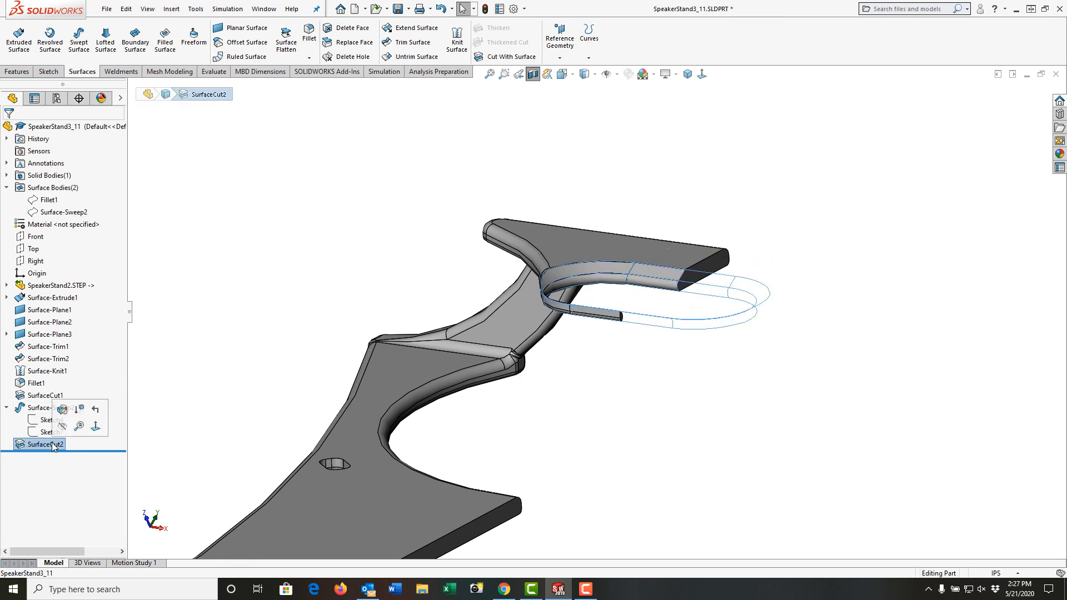
click(61, 415)
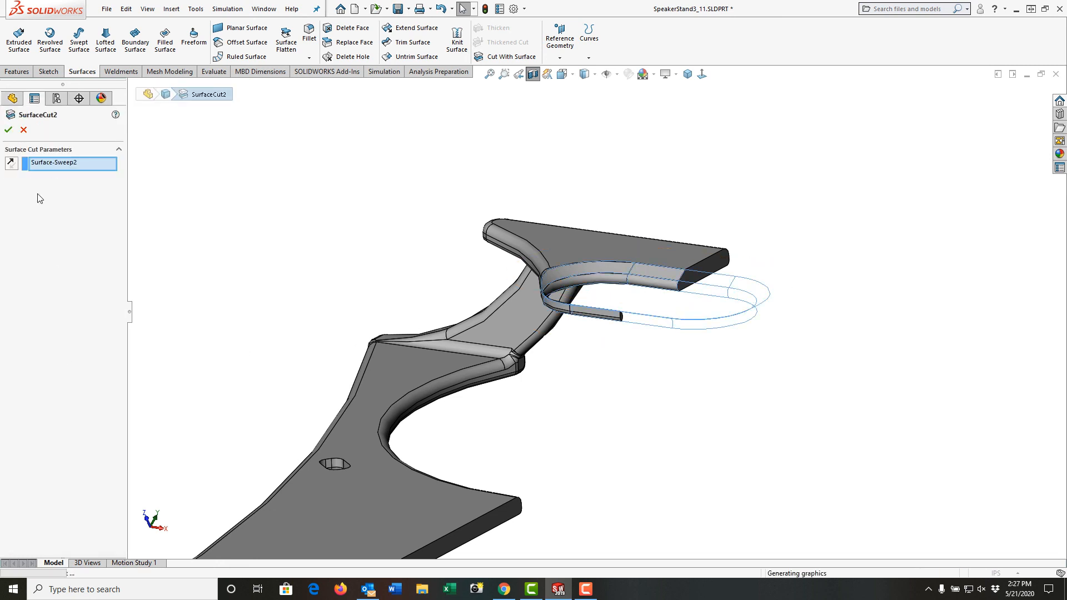
click(11, 164)
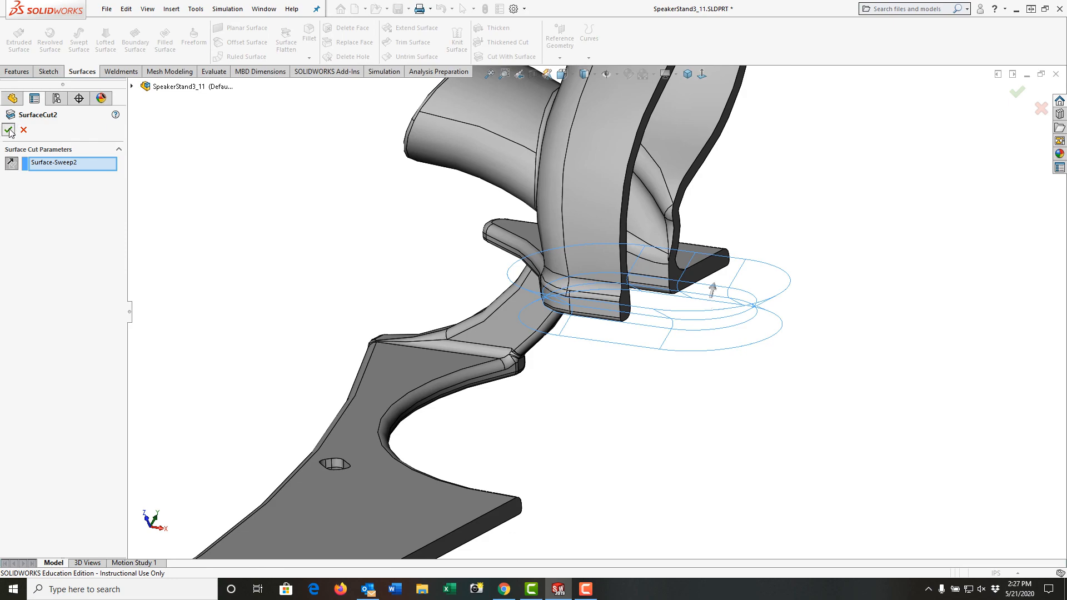